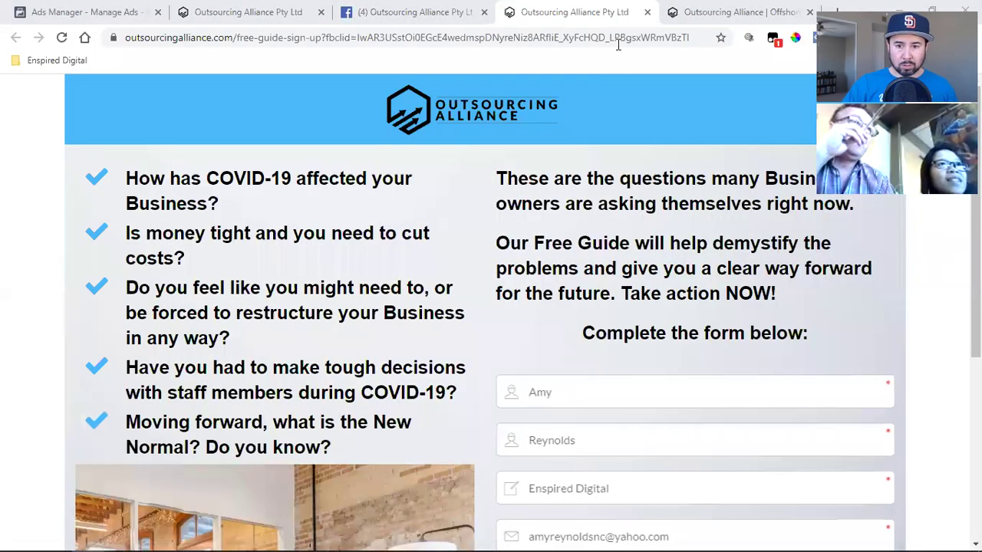
- Close the extra sign-up page tab, leaving the Outsourcing Alliance Facebook page in view
{"action": "left_click", "coordinate": [647, 13]}
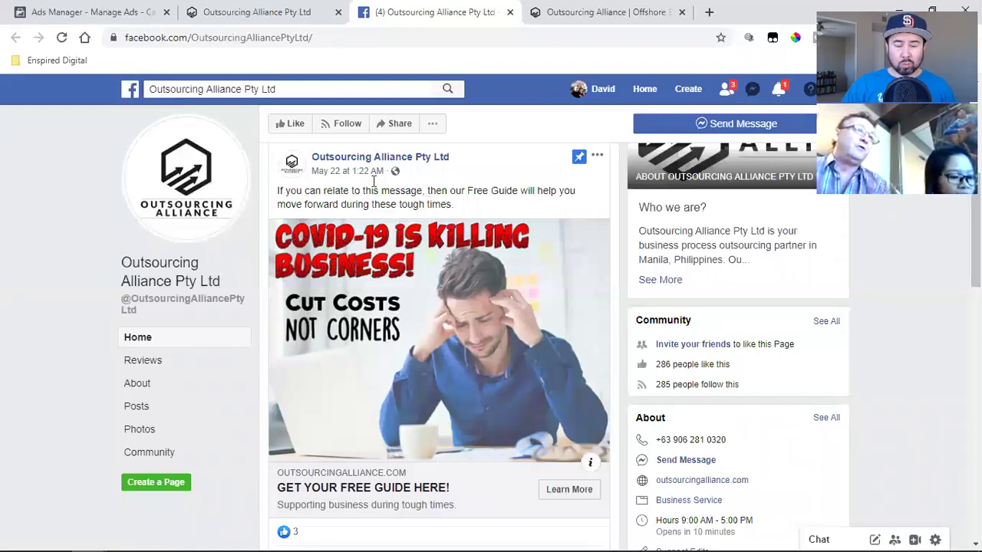
- Switch to Ads Manager's Campaigns list, which has no campaigns yet
{"action": "left_click", "coordinate": [85, 10]}
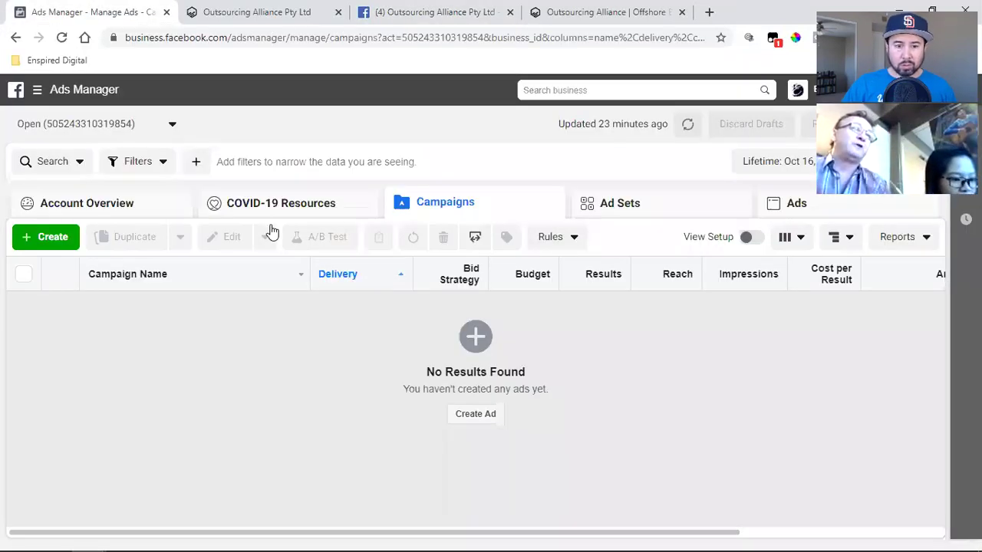
- Start a new campaign and scroll through the Awareness, Consideration and Conversion objectives
{"action": "left_click", "coordinate": [45, 236]}
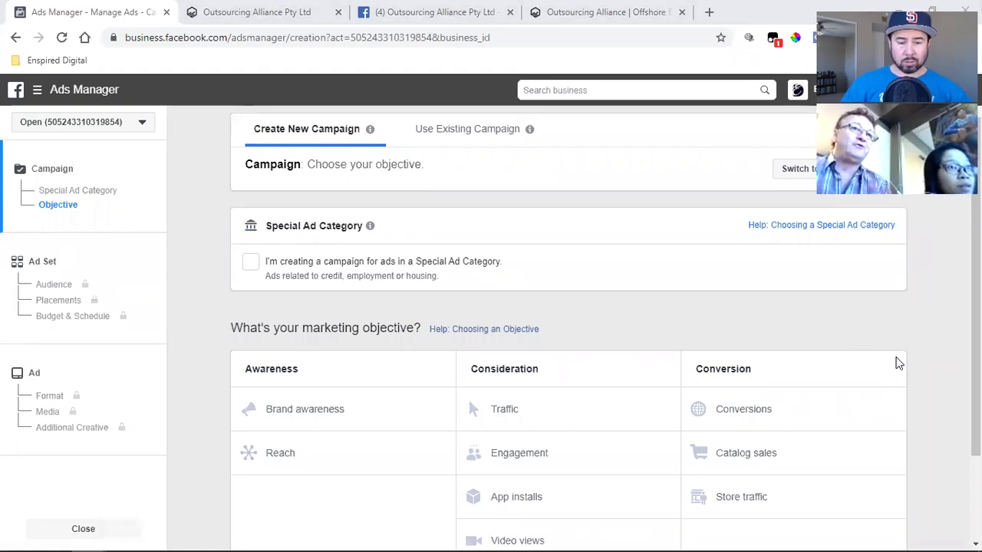
{"action": "scroll", "coordinate": [899, 364], "scroll_direction": "down", "scroll_amount": 1}
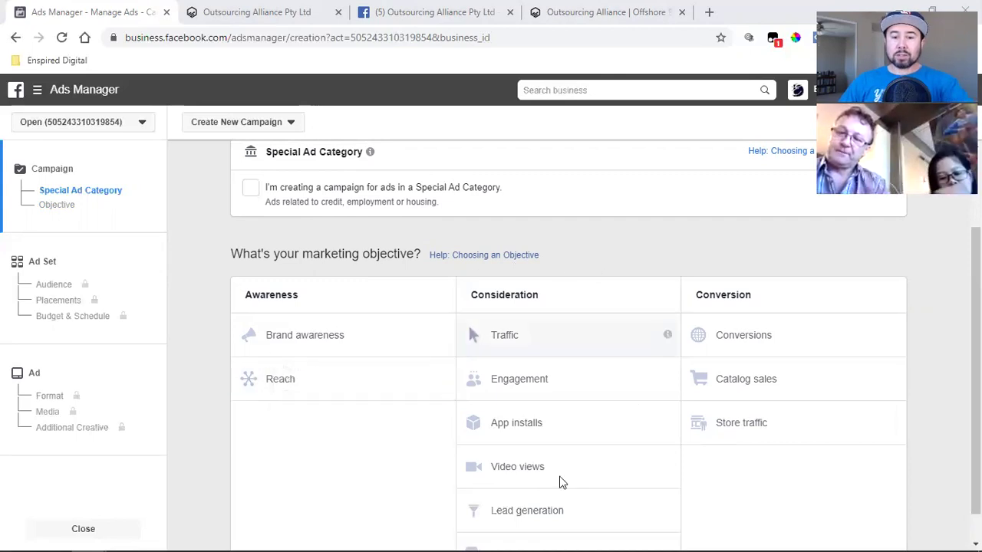
{"action": "scroll", "coordinate": [499, 403], "scroll_direction": "down", "scroll_amount": 1}
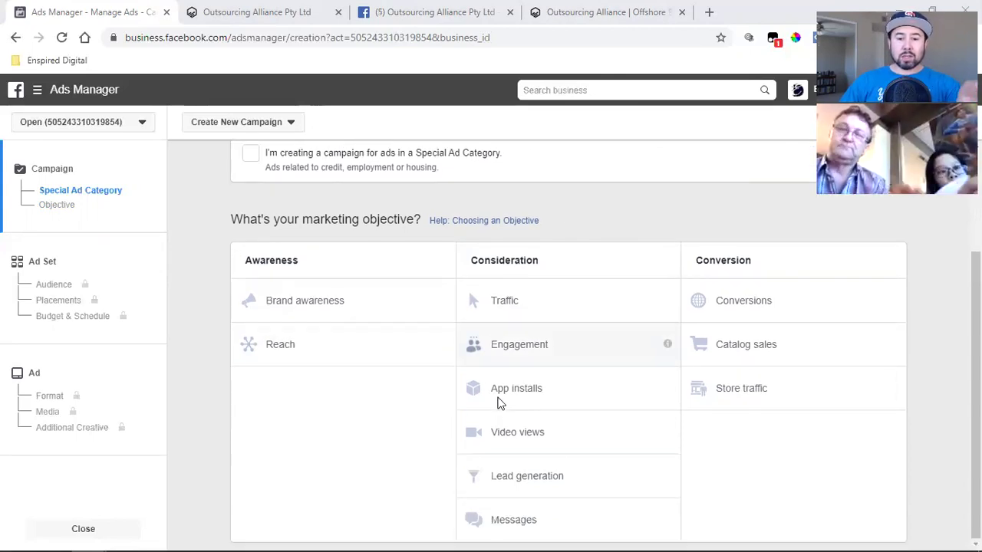
- Browse the objective list, check the free-guide sign-up page, then return to the objectives
{"action": "scroll", "coordinate": [498, 404], "scroll_direction": "up", "scroll_amount": 2}
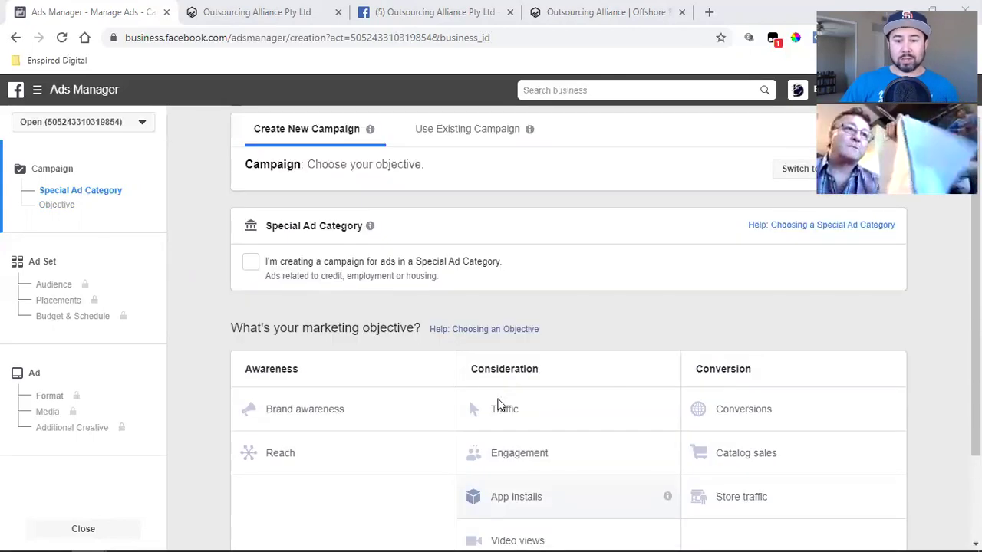
{"action": "scroll", "coordinate": [712, 406], "scroll_direction": "down", "scroll_amount": 1}
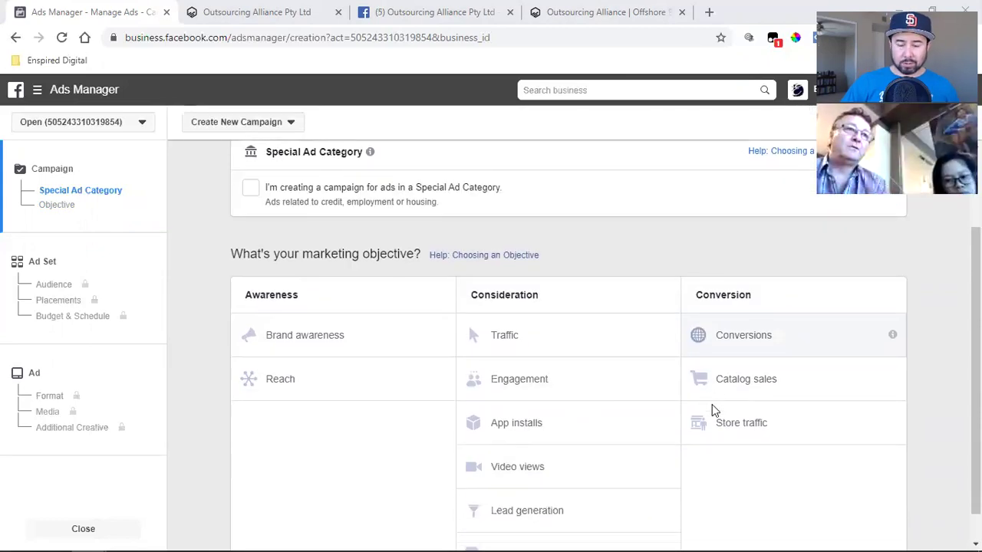
{"action": "scroll", "coordinate": [711, 405], "scroll_direction": "down", "scroll_amount": 1}
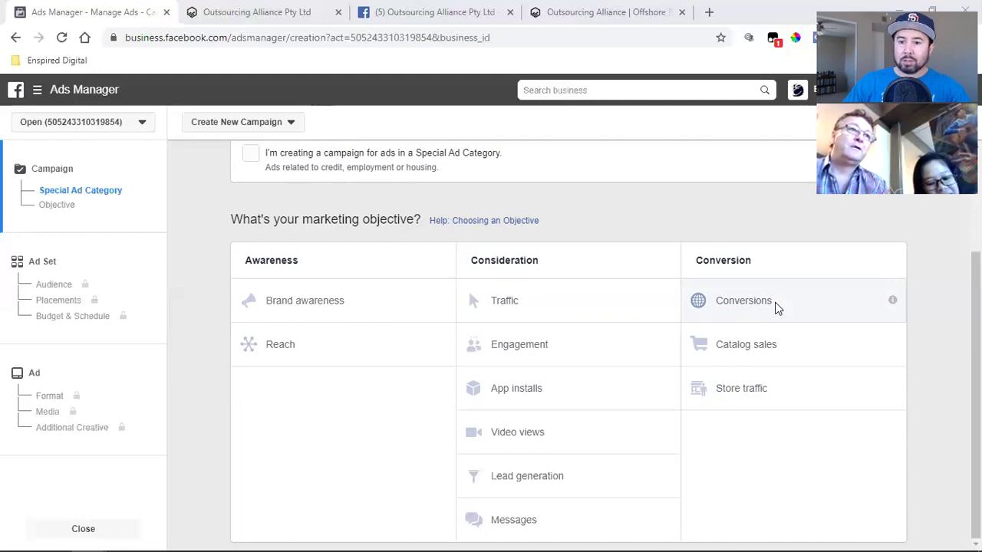
{"action": "left_click", "coordinate": [306, 8]}
{"action": "scroll", "coordinate": [603, 350], "scroll_direction": "up", "scroll_amount": 4}
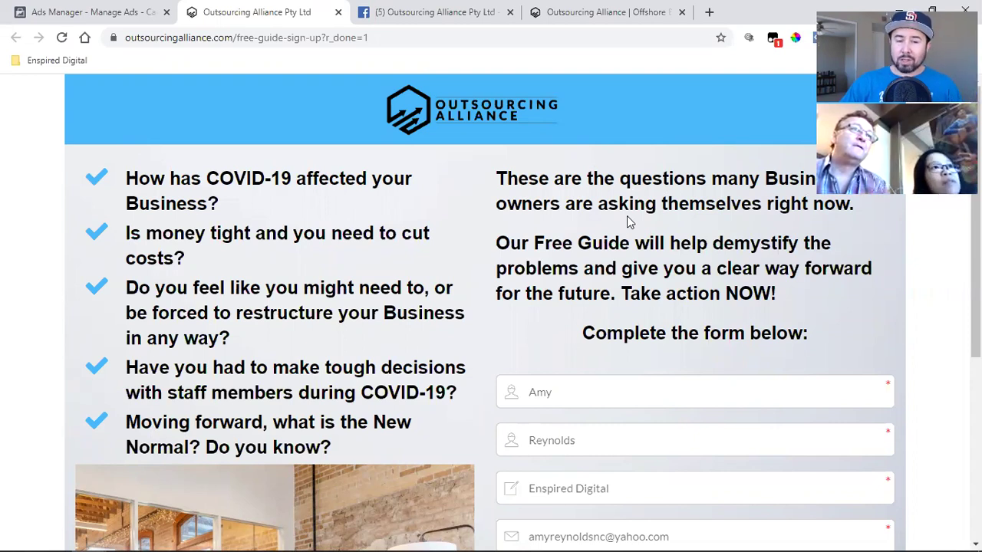
{"action": "left_click", "coordinate": [88, 6]}
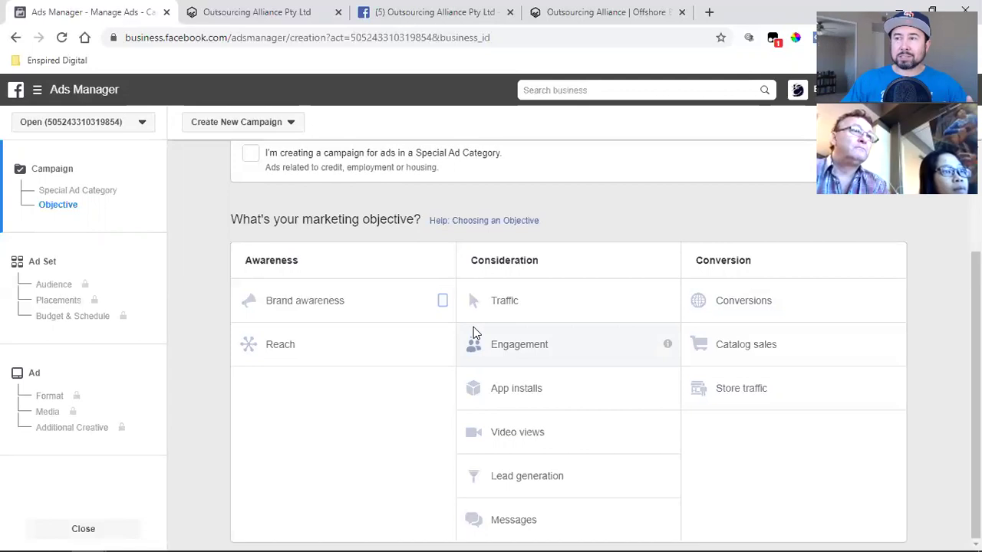
- Check the sign-up page, then open it from the Facebook page's free-guide ad post
{"action": "left_click", "coordinate": [249, 11]}
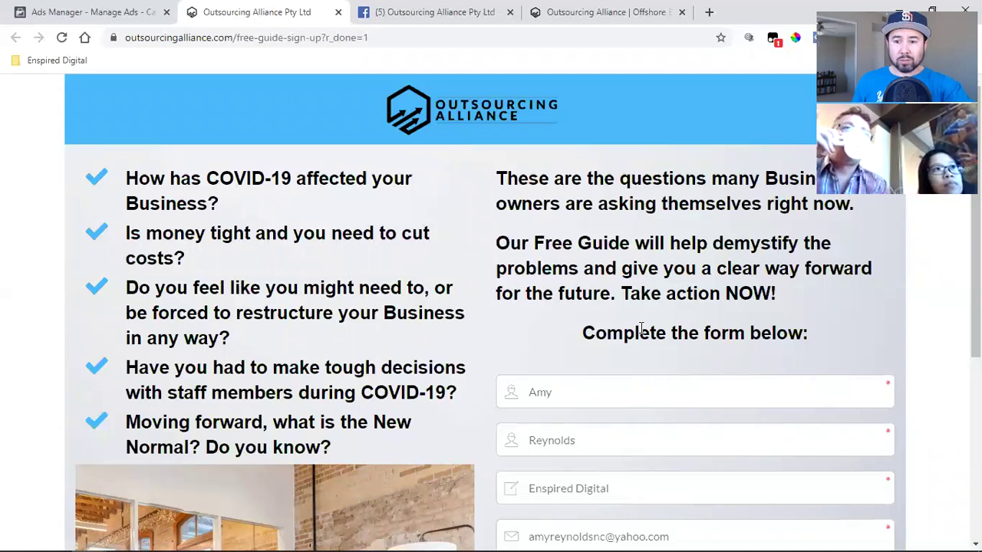
{"action": "left_click", "coordinate": [403, 10]}
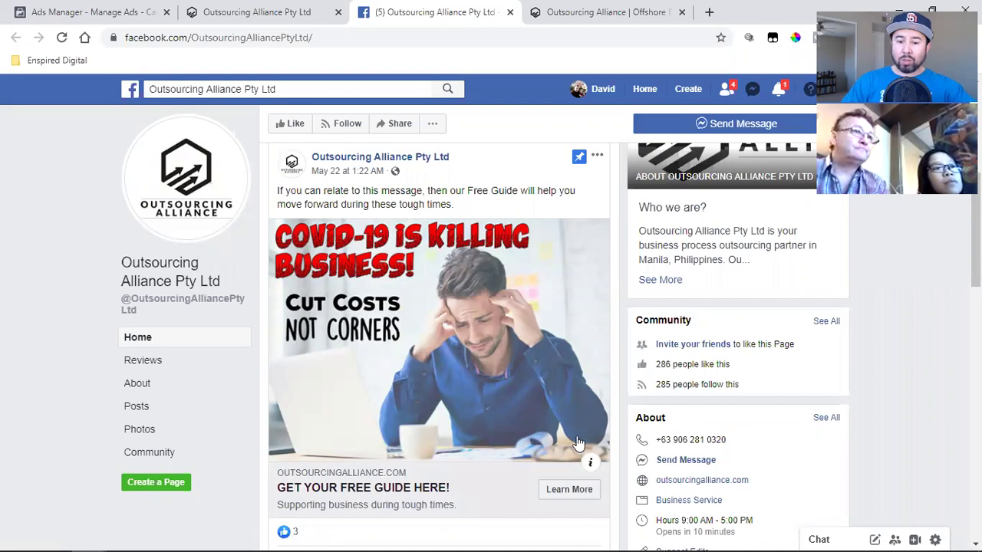
{"action": "left_click", "coordinate": [572, 495]}
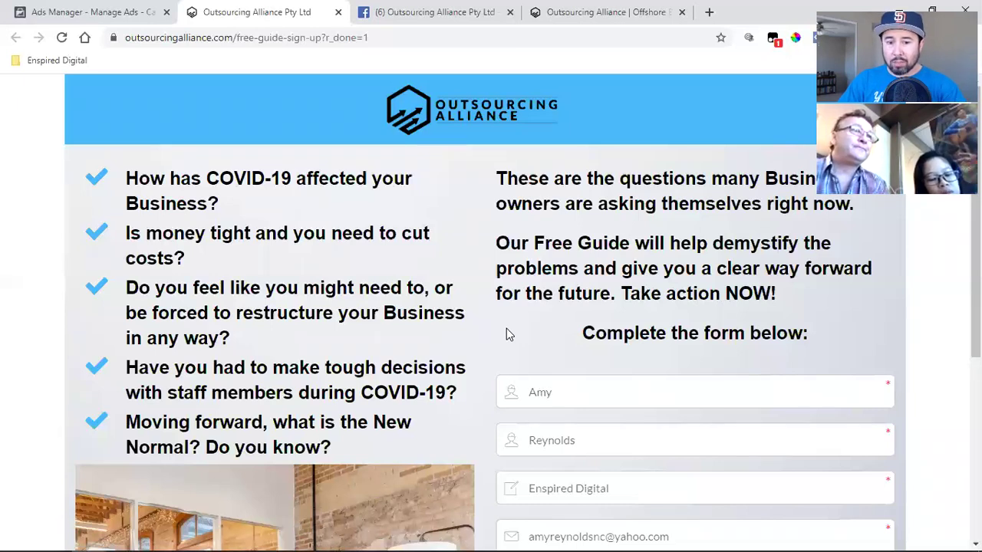
- Scroll down the free-guide sign-up page to its filled contact form
{"action": "scroll", "coordinate": [507, 334], "scroll_direction": "down", "scroll_amount": 2}
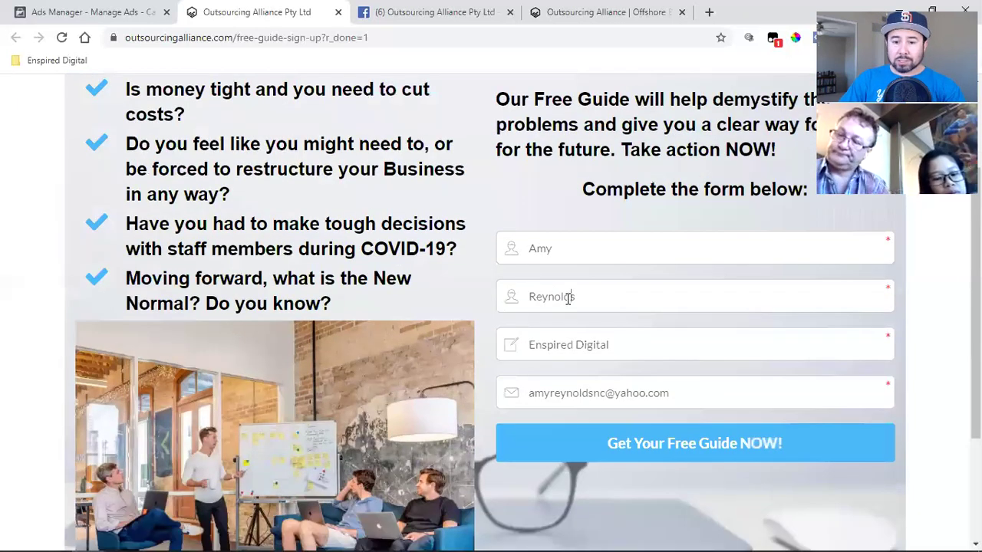
- Replace the first name, last name and e-mail with test values and submit the free-guide form
{"action": "double_click", "coordinate": [569, 299]}
{"action": "key", "text": "BackSpace"}
{"action": "double_click", "coordinate": [561, 260]}
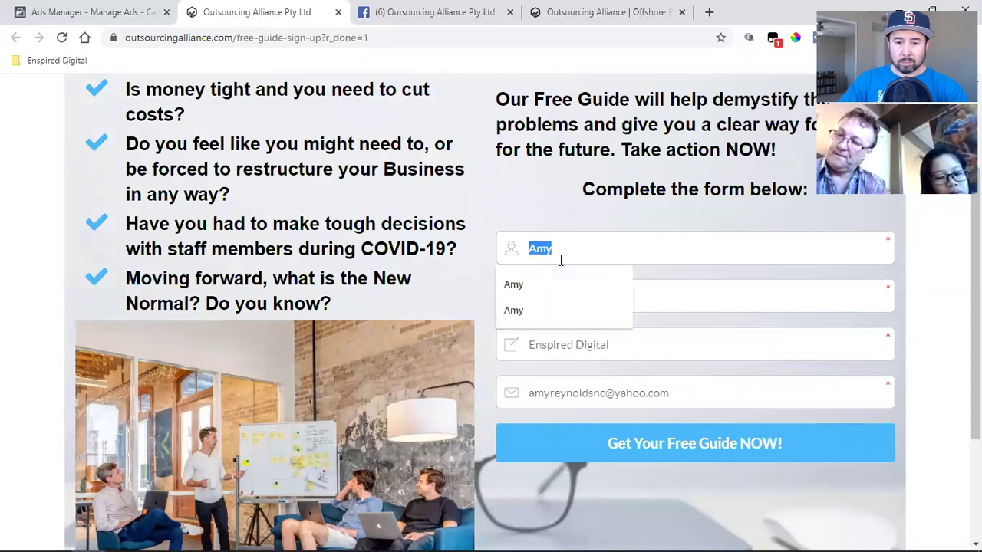
{"action": "key", "text": "Tab"}
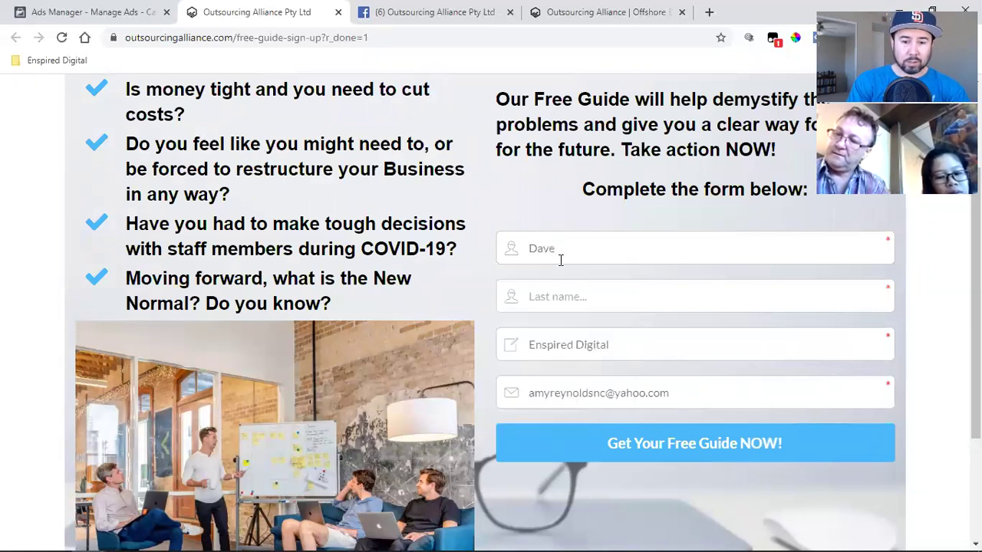
{"action": "key", "text": "Tab"}
{"action": "key", "text": "Tab"}
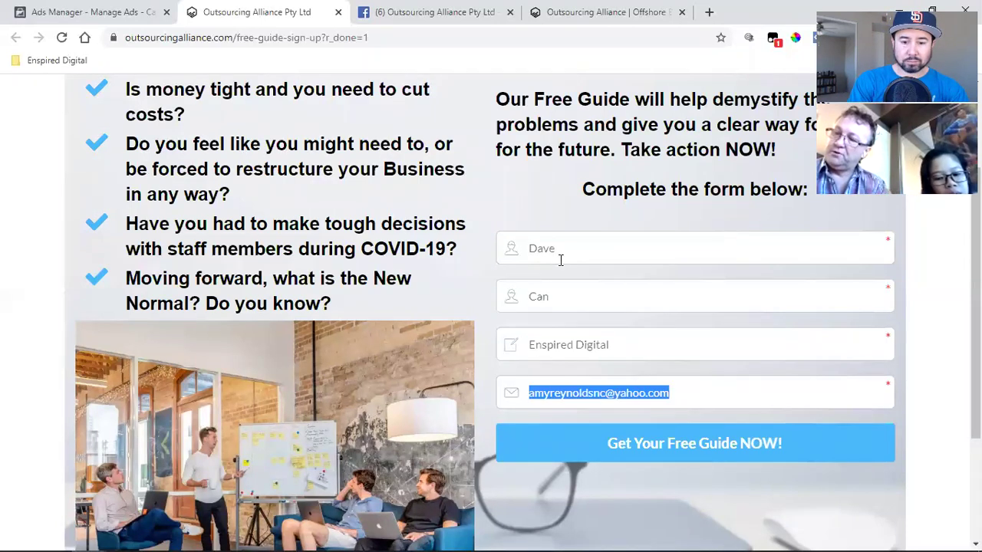
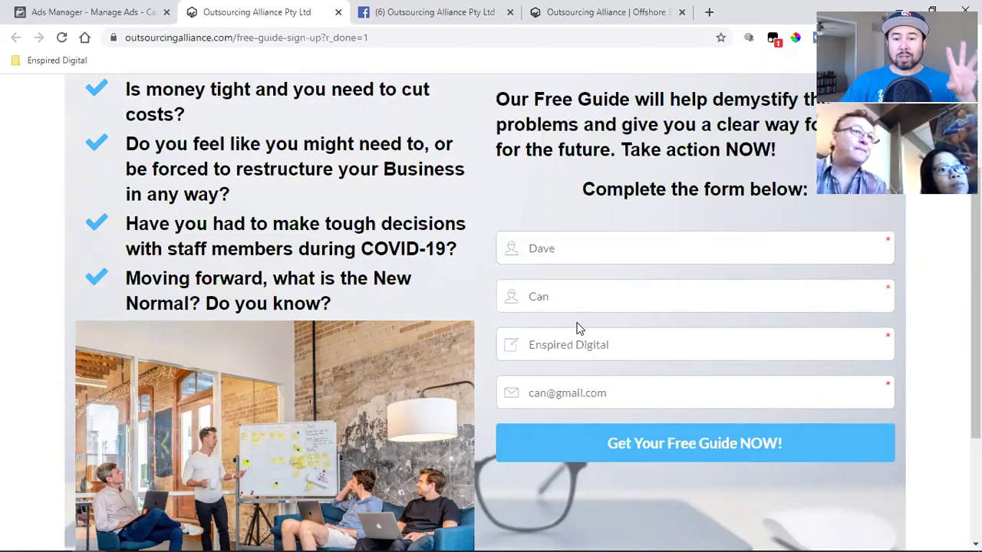
{"action": "left_click", "coordinate": [610, 444]}
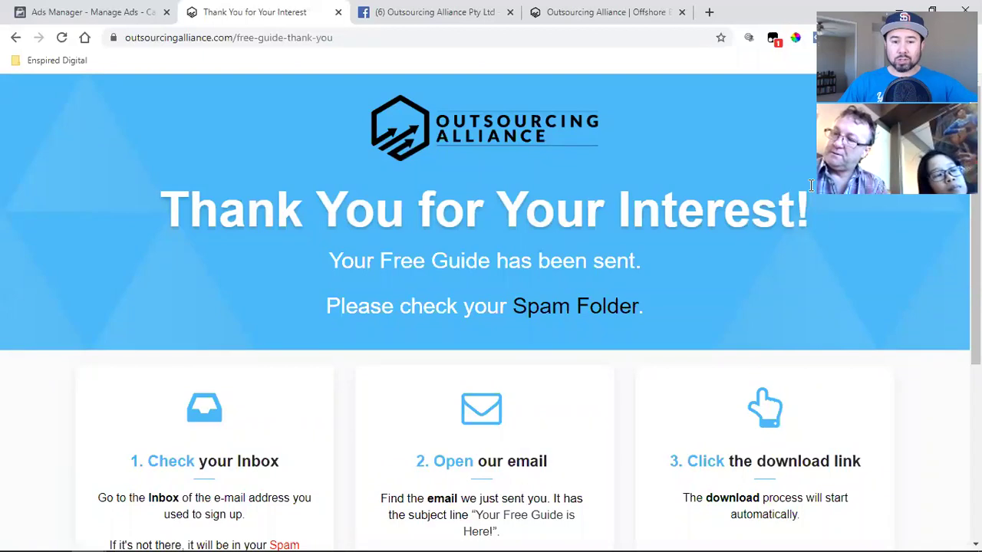
- After checking the Facebook tab, follow Book Your Time Now! from the thank-you page
{"action": "left_click", "coordinate": [420, 10]}
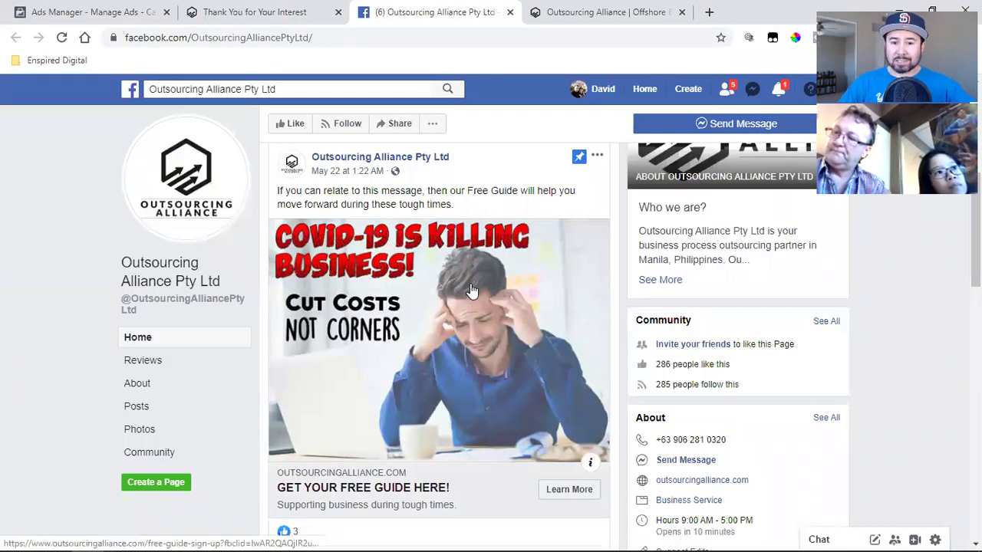
{"action": "left_click", "coordinate": [287, 11]}
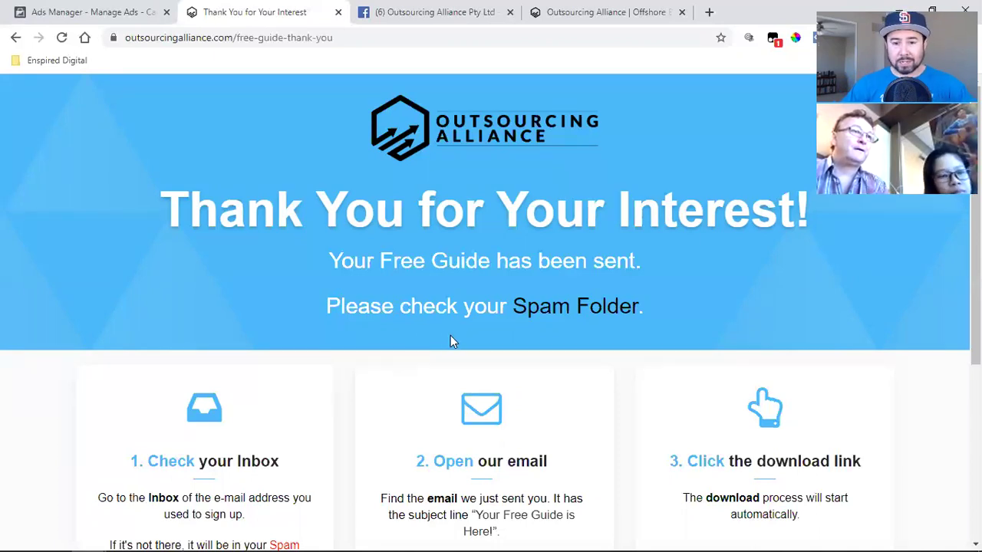
{"action": "scroll", "coordinate": [468, 337], "scroll_direction": "down", "scroll_amount": 4}
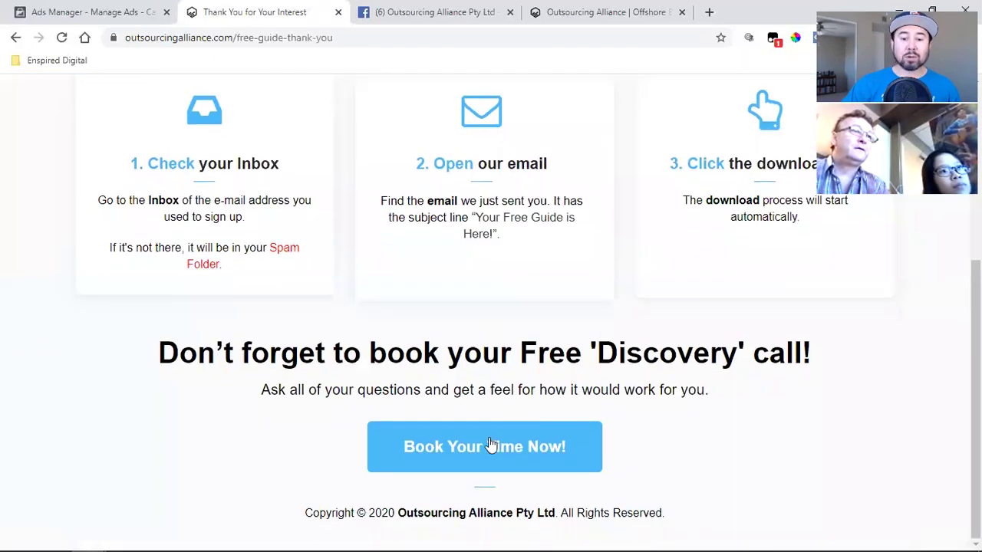
{"action": "left_click", "coordinate": [491, 445]}
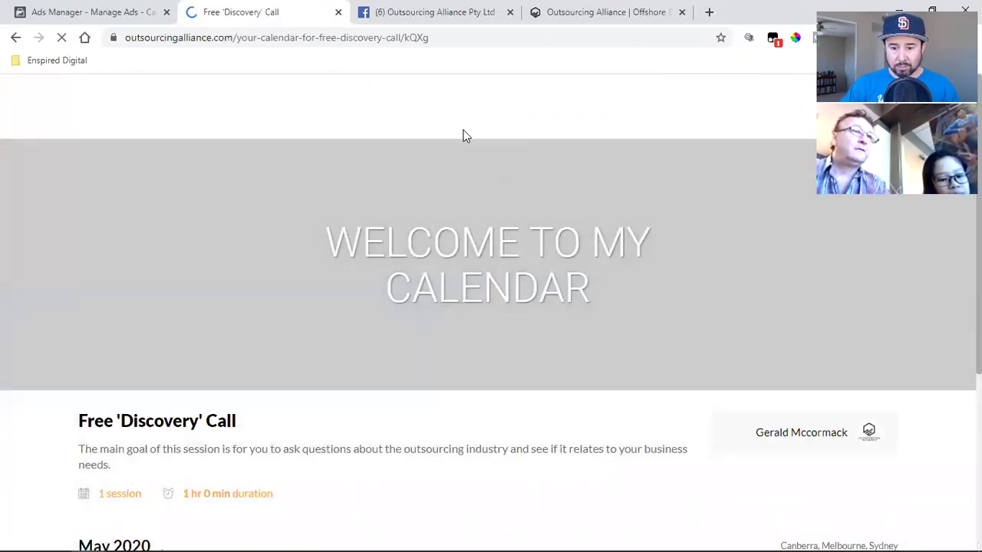
- Select the Thu 28 May 00:00 am - 01:00 am slot on the Discovery Call calendar
{"action": "scroll", "coordinate": [658, 314], "scroll_direction": "down", "scroll_amount": 4}
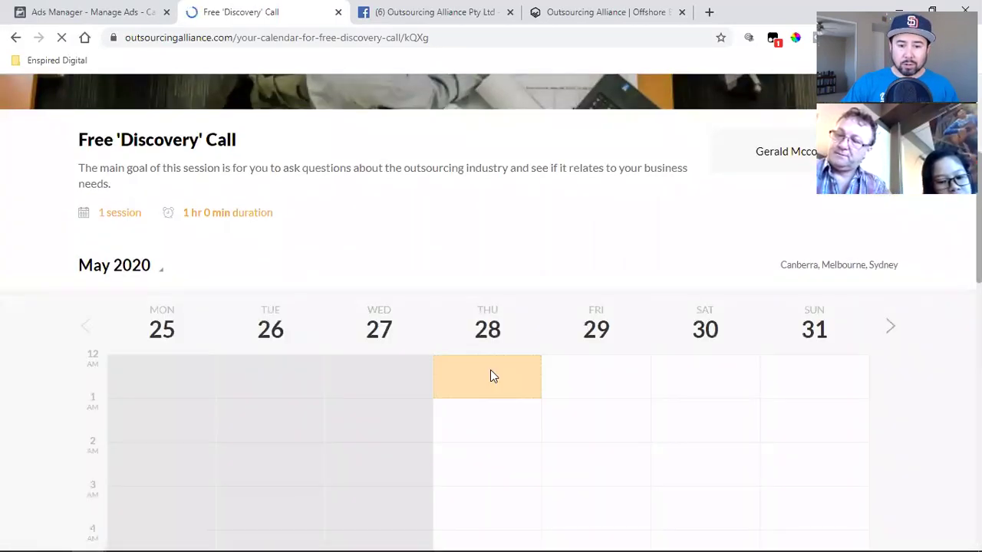
{"action": "left_click", "coordinate": [492, 377]}
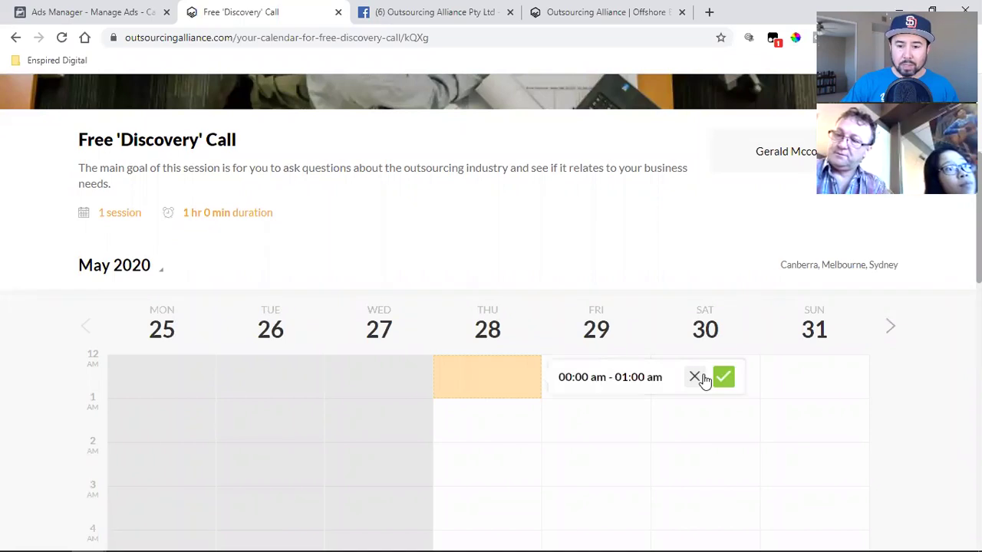
{"action": "left_click", "coordinate": [723, 377]}
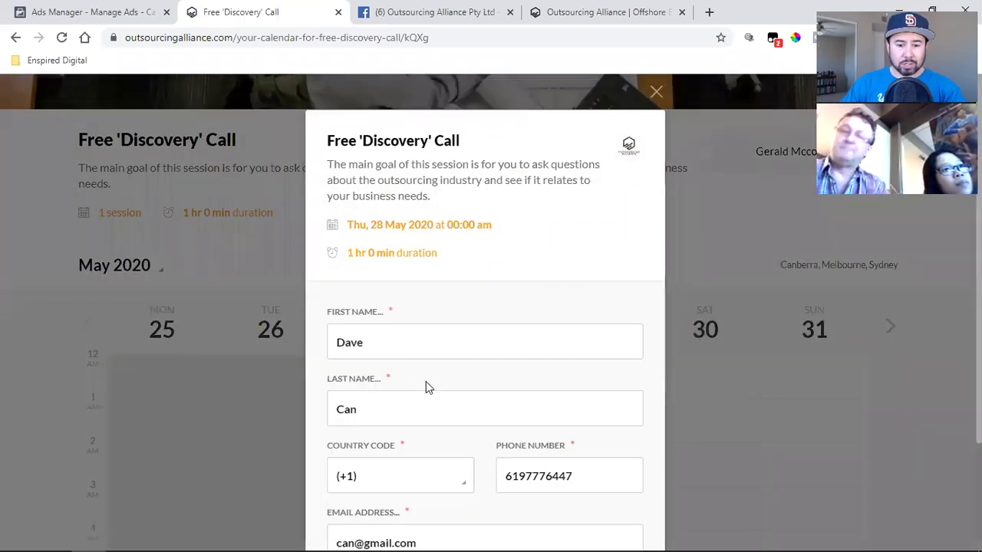
- Fix the last digits of the phone number and submit the free Discovery call booking
{"action": "scroll", "coordinate": [425, 381], "scroll_direction": "down", "scroll_amount": 2}
{"action": "left_click", "coordinate": [610, 346]}
{"action": "key", "text": "BackSpace"}
{"action": "key", "text": "BackSpace"}
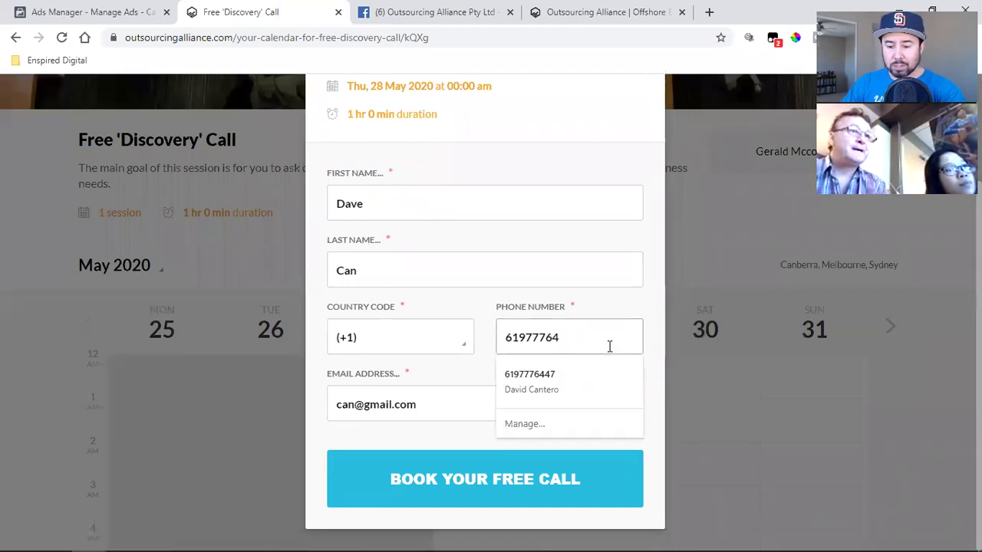
{"action": "type", "text": "44"}
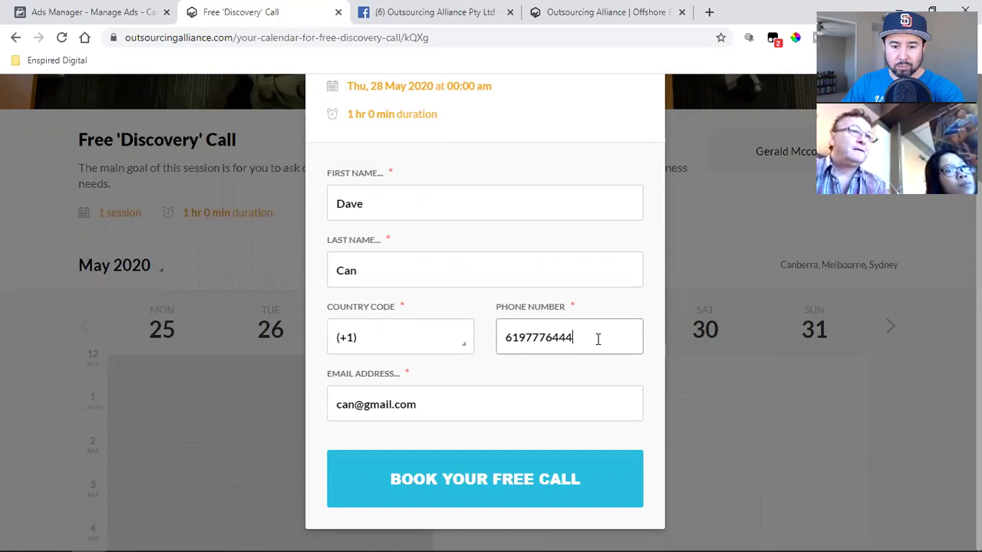
{"action": "left_click", "coordinate": [389, 475]}
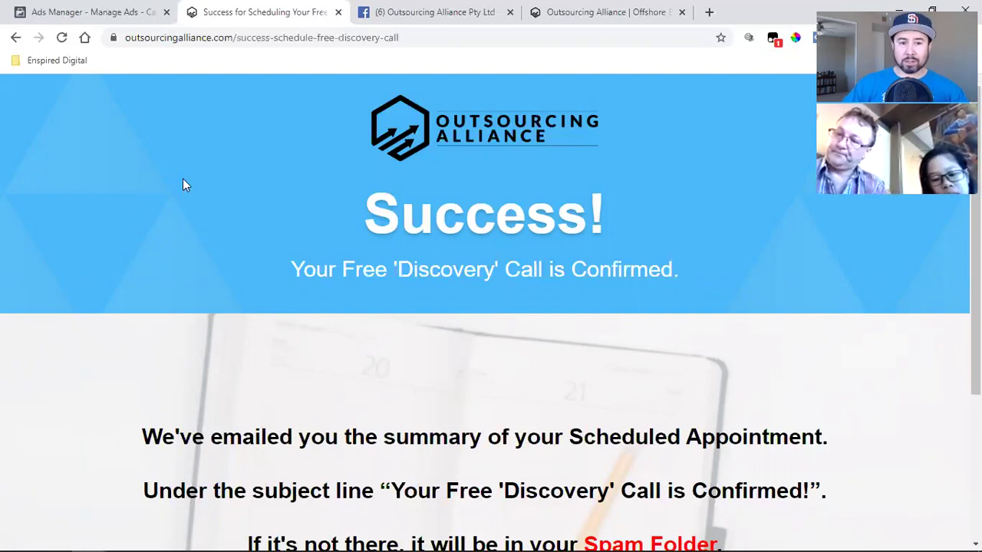
- Switch to the Outsourcing Alliance Pty Ltd Facebook page tab
{"action": "left_click", "coordinate": [406, 11]}
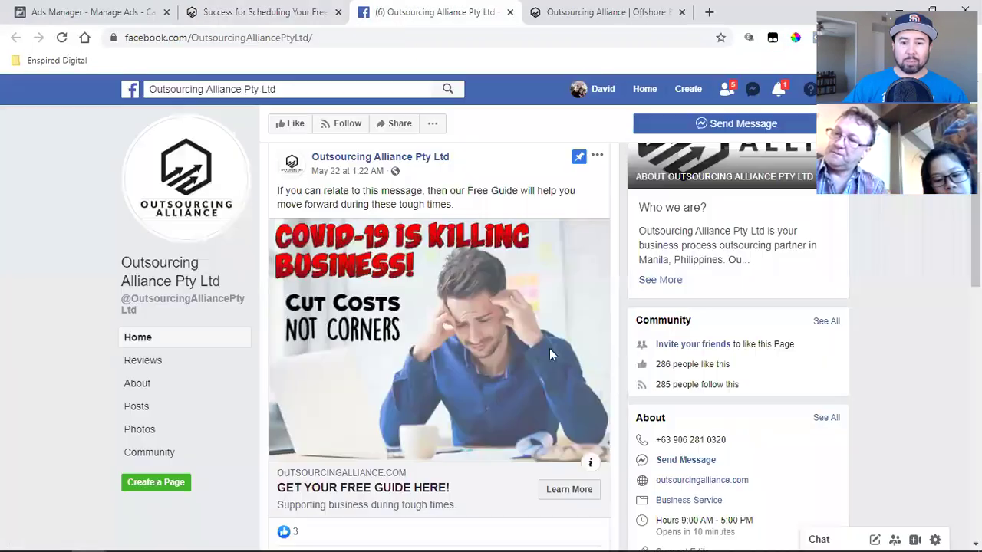
- Open the free-guide sign-up page from the pinned post's Learn More, close the Success tab, and return to Ads Manager
{"action": "left_click", "coordinate": [567, 489]}
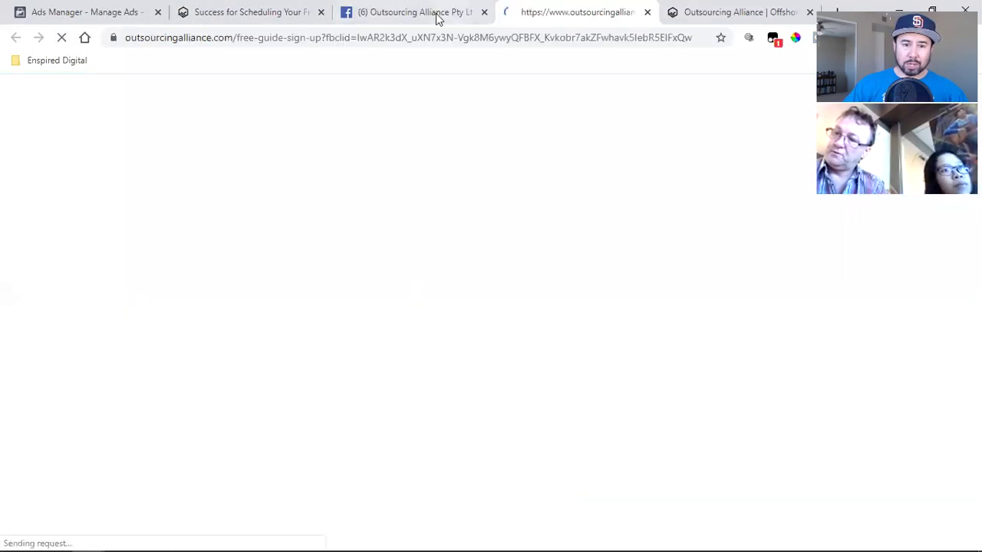
{"action": "left_click", "coordinate": [321, 12]}
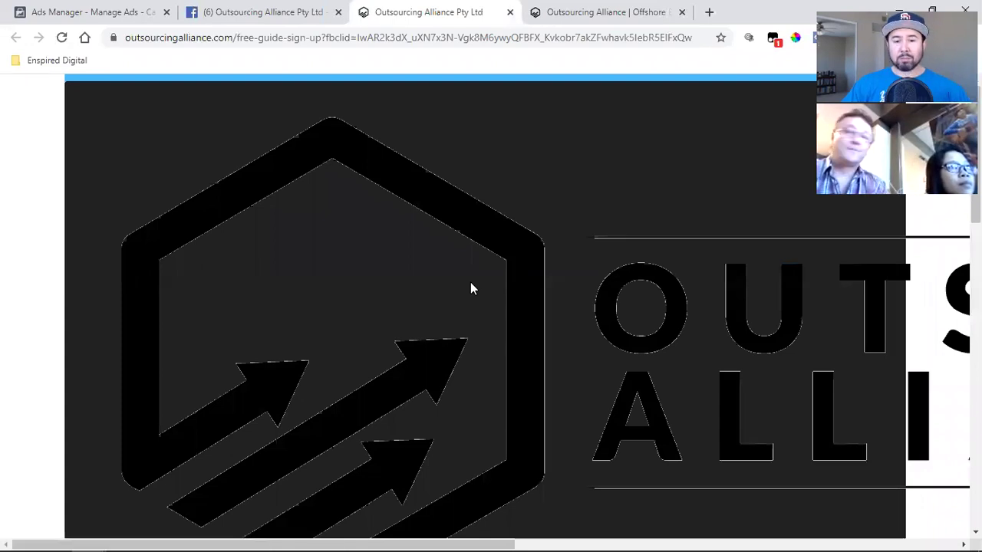
{"action": "scroll", "coordinate": [470, 285], "scroll_direction": "down", "scroll_amount": 2}
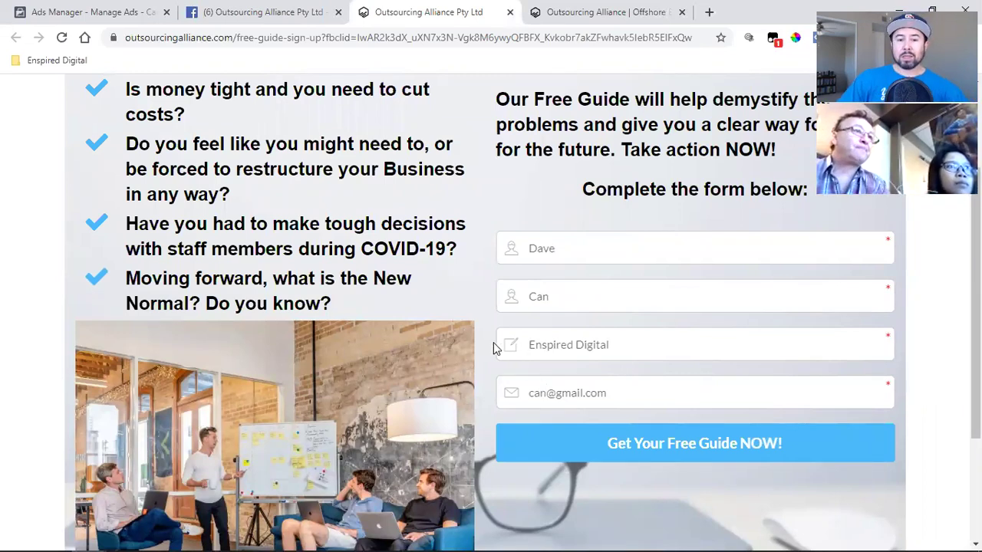
{"action": "scroll", "coordinate": [493, 347], "scroll_direction": "up", "scroll_amount": 2}
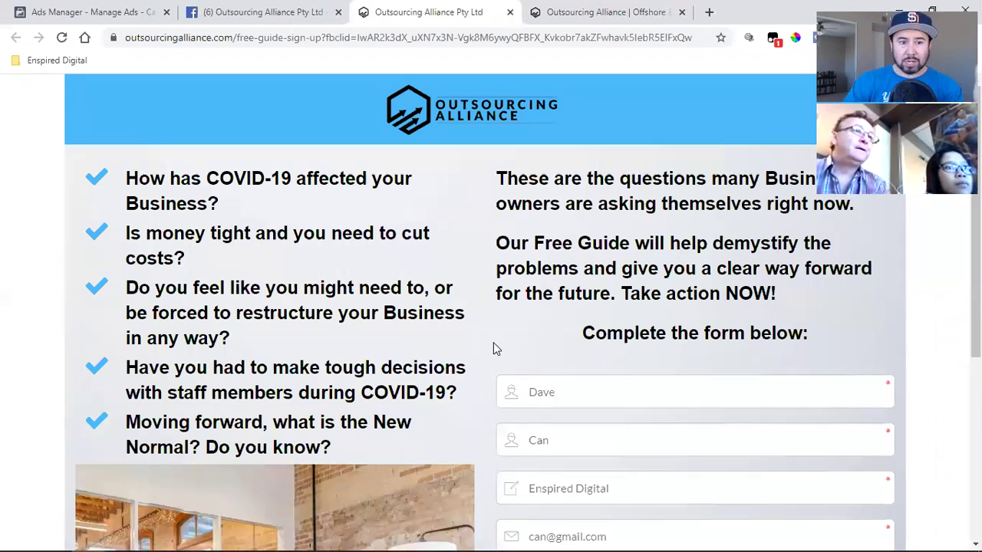
{"action": "left_click", "coordinate": [77, 11]}
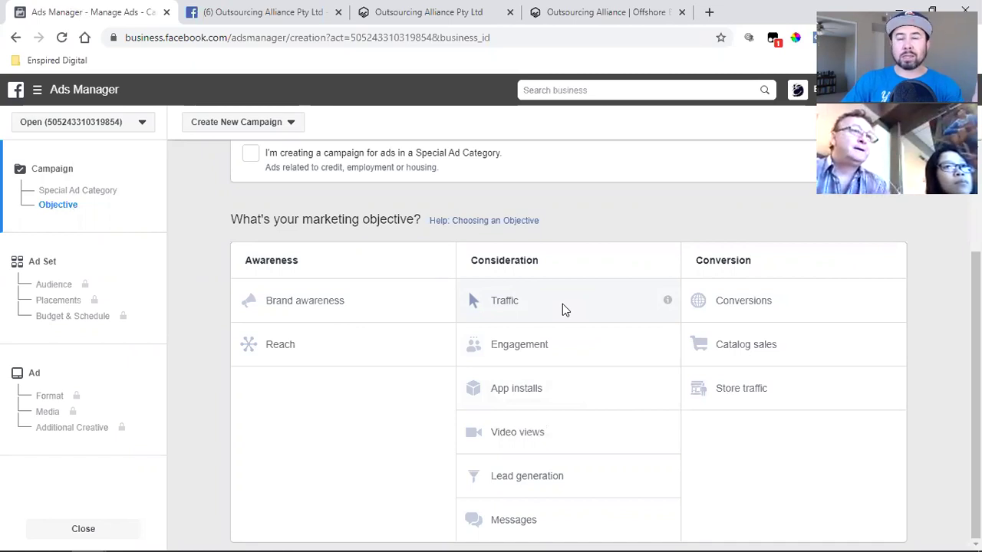
- Switch to the Outsourcing Alliance Pty Ltd tab showing the free-guide sign-up page
{"action": "left_click", "coordinate": [393, 10]}
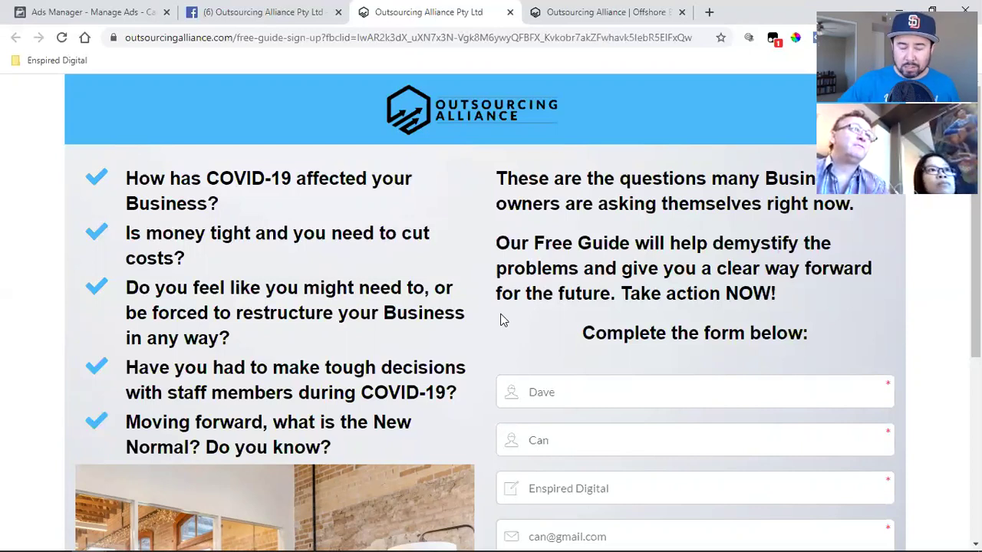
- Scroll to the sign-up form and submit it with Get Your Free Guide NOW!
{"action": "scroll", "coordinate": [500, 320], "scroll_direction": "down", "scroll_amount": 2}
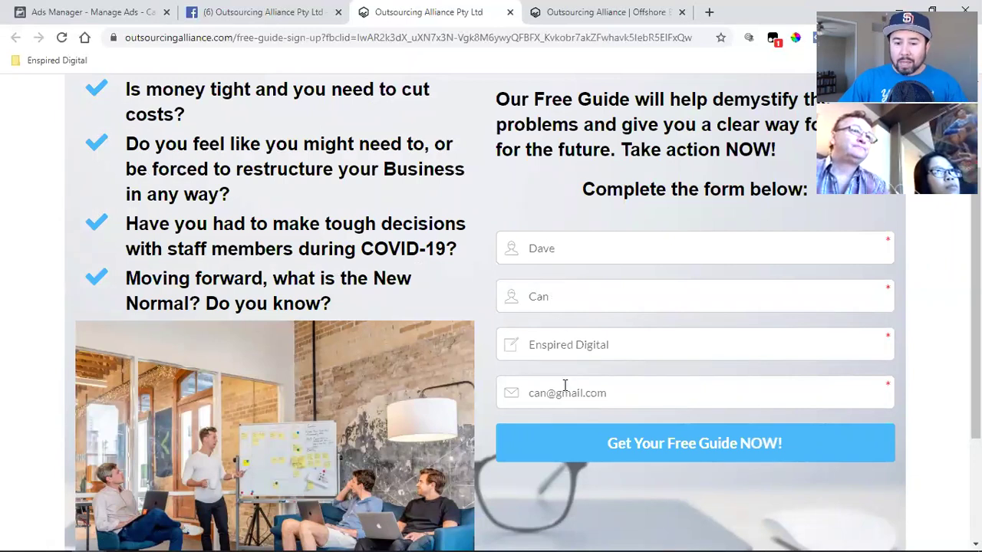
{"action": "left_click", "coordinate": [674, 440]}
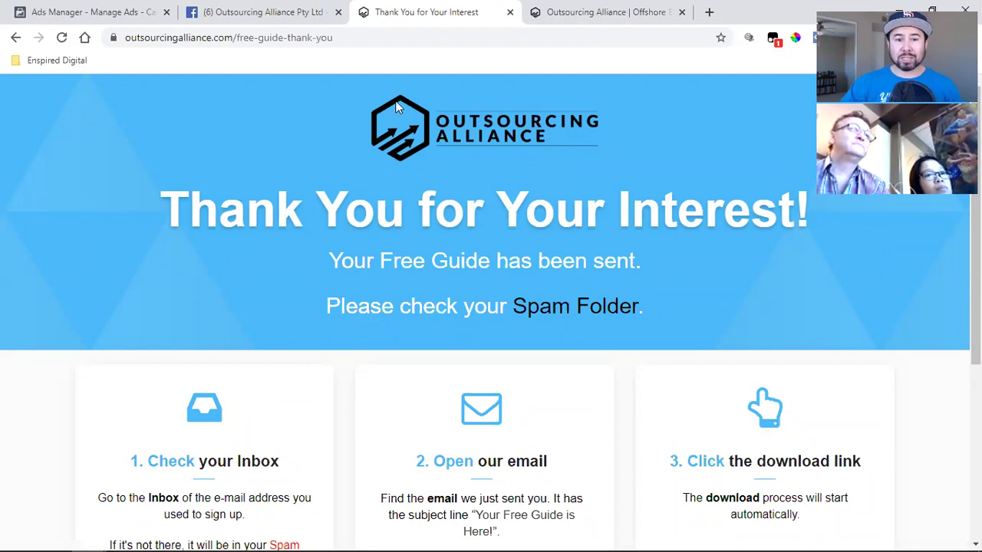
- Select the thank-you page address in the address bar from www to the end
{"action": "left_click", "coordinate": [278, 37]}
{"action": "left_click", "coordinate": [276, 38]}
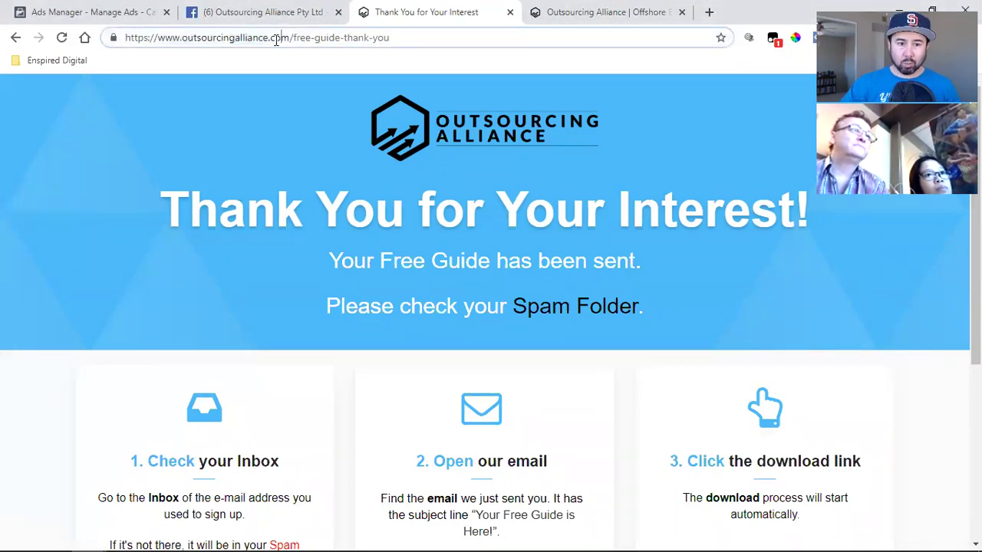
{"action": "double_click", "coordinate": [156, 37]}
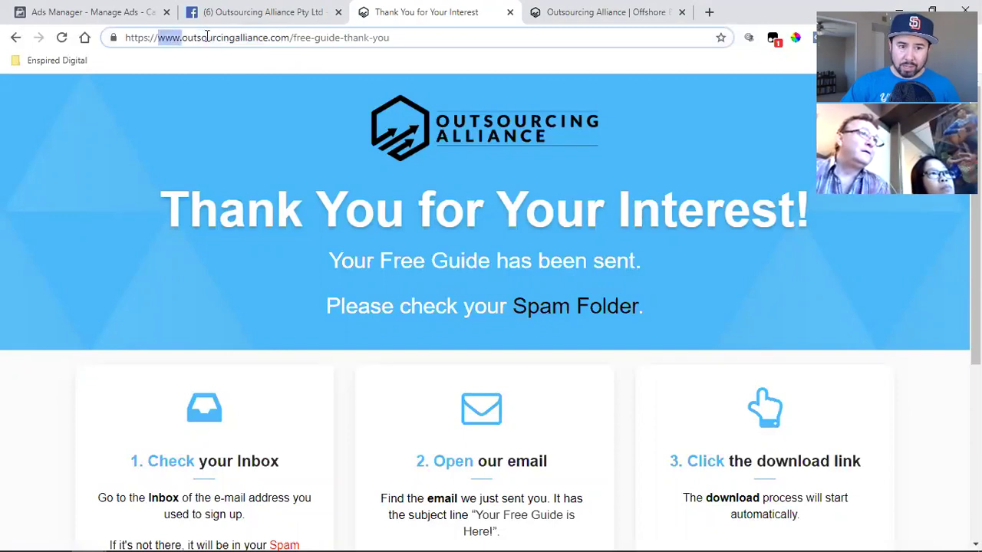
{"action": "left_click", "coordinate": [140, 36]}
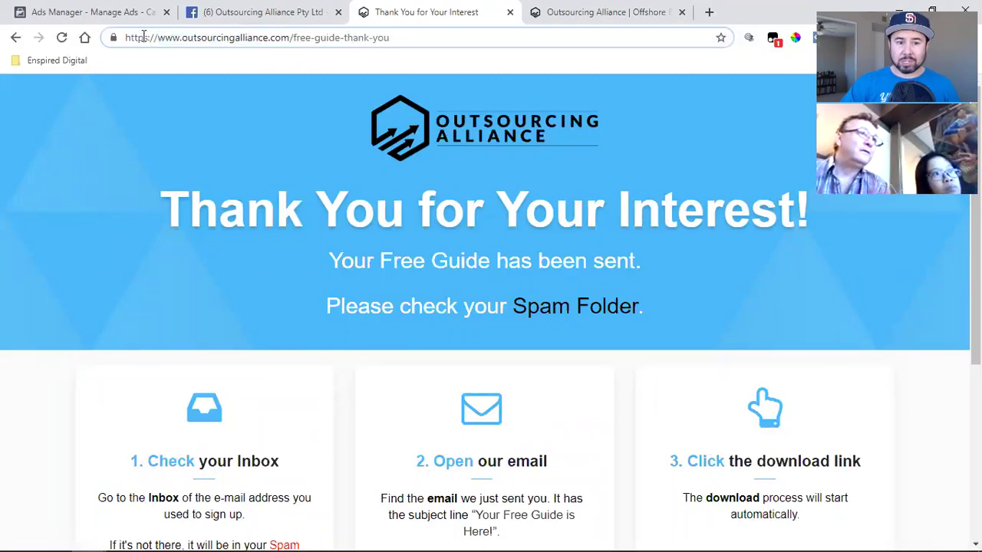
{"action": "double_click", "coordinate": [136, 37]}
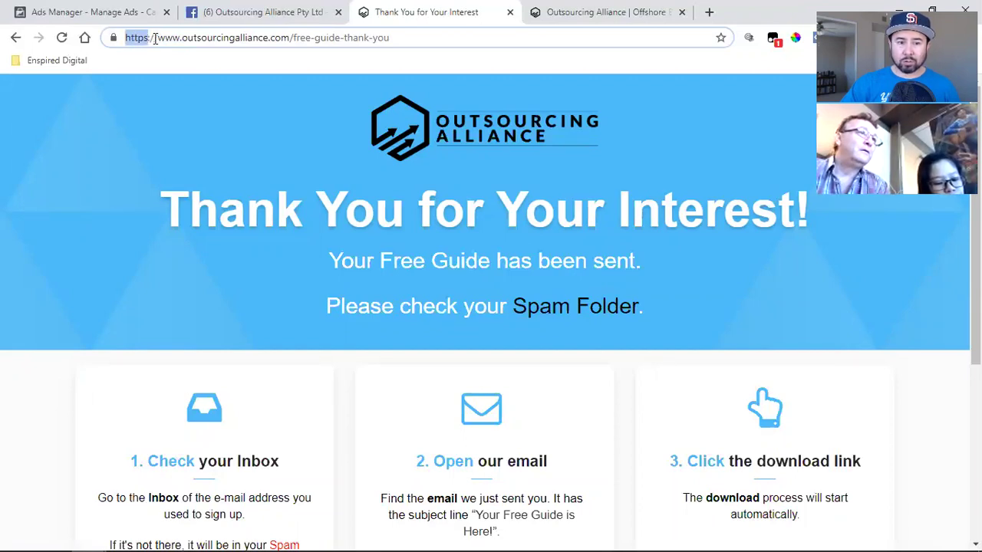
{"action": "left_click", "coordinate": [155, 38]}
{"action": "left_click_drag", "start_coordinate": [157, 37], "coordinate": [480, 38]}
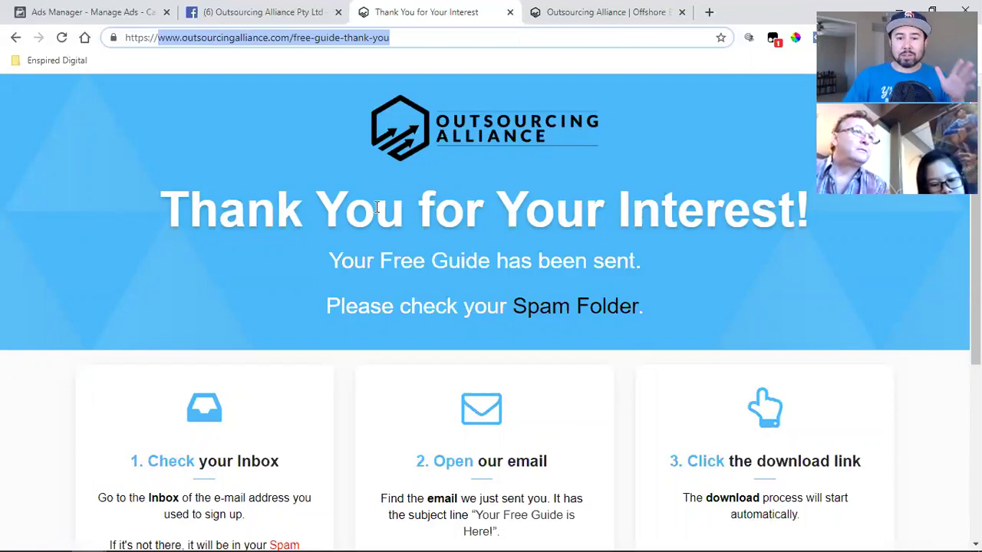
{"action": "left_click", "coordinate": [666, 325]}
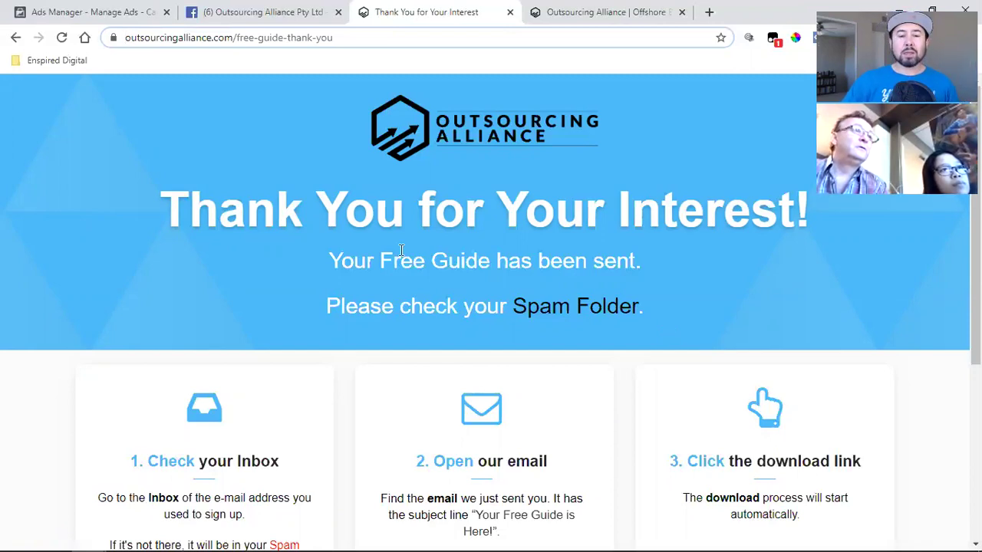
{"action": "left_click", "coordinate": [207, 36]}
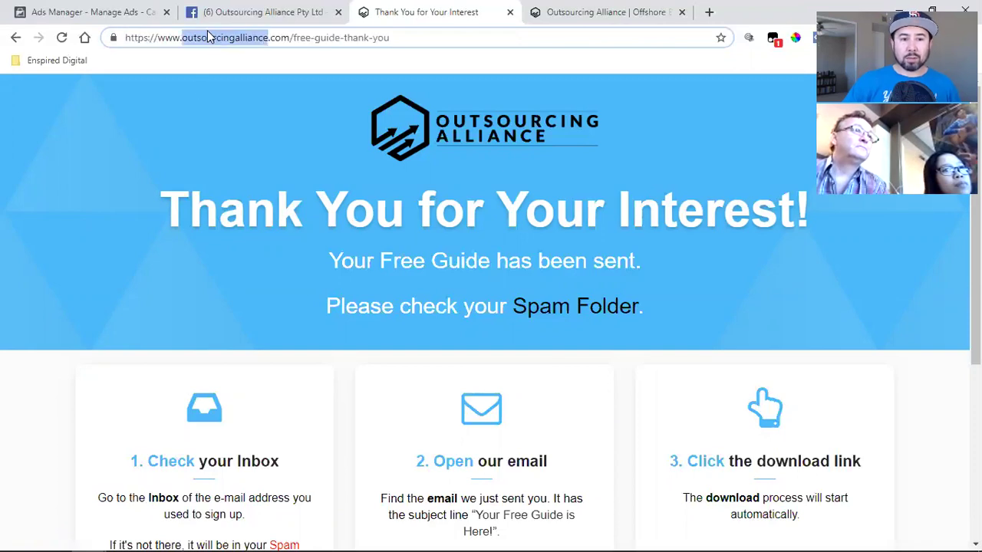
{"action": "left_click_drag", "start_coordinate": [160, 37], "coordinate": [425, 36]}
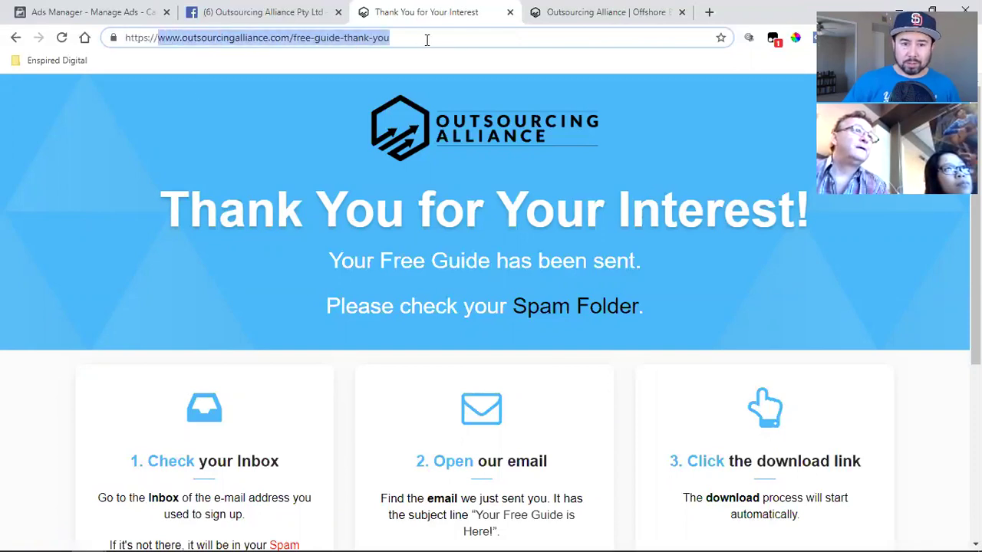
{"action": "right_click", "coordinate": [335, 44]}
{"action": "left_click", "coordinate": [357, 125]}
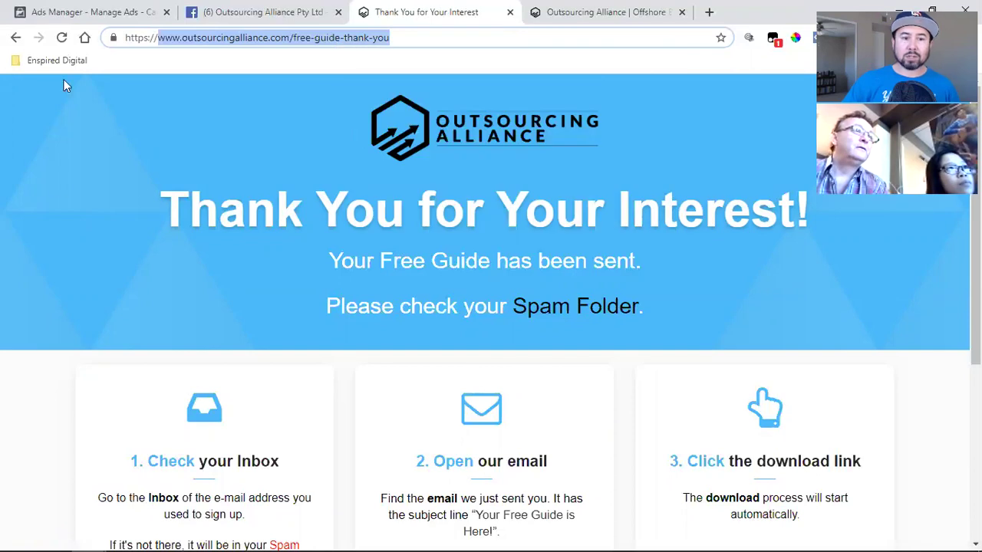
{"action": "left_click", "coordinate": [50, 10]}
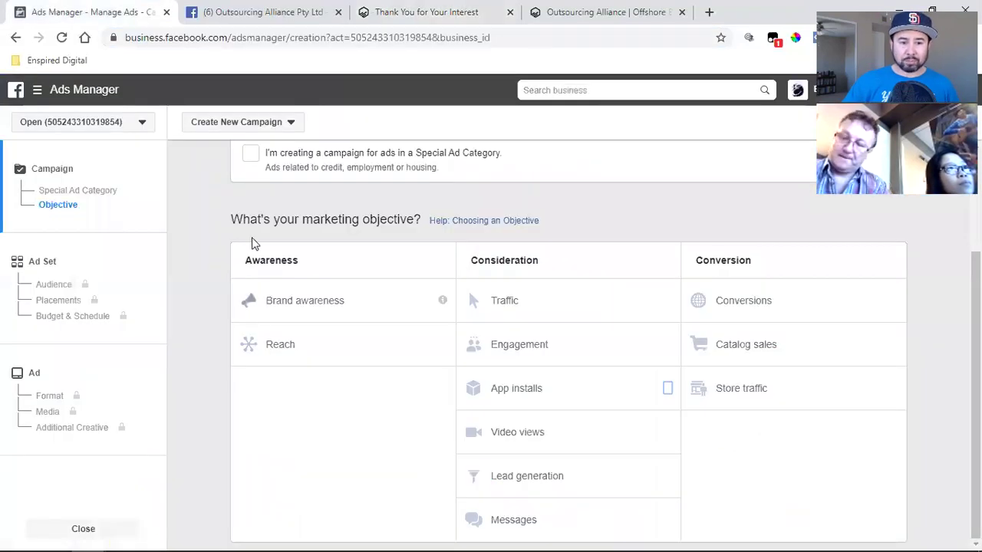
- Open Audiences under Advertise in the Business Tools menu
{"action": "left_click", "coordinate": [37, 91]}
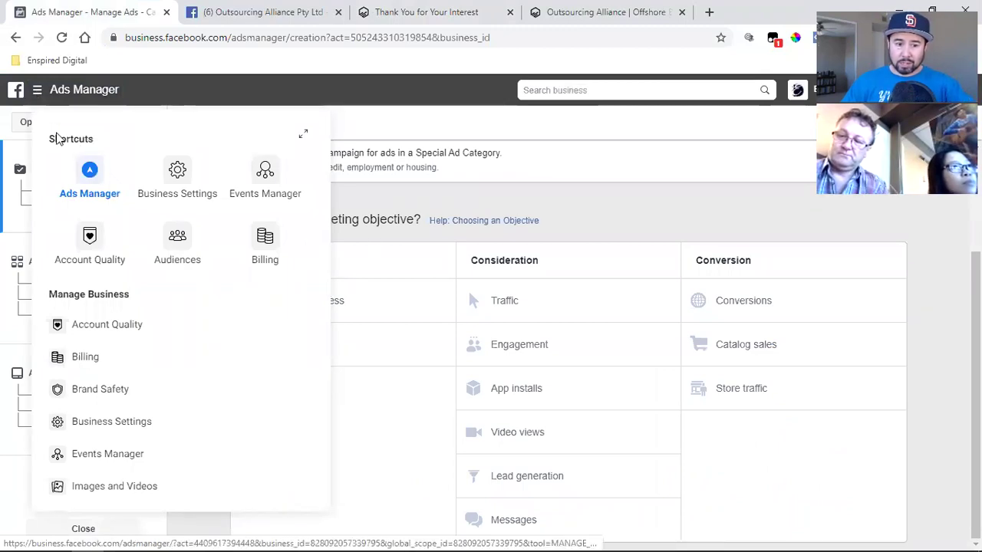
{"action": "scroll", "coordinate": [140, 303], "scroll_direction": "down", "scroll_amount": 3}
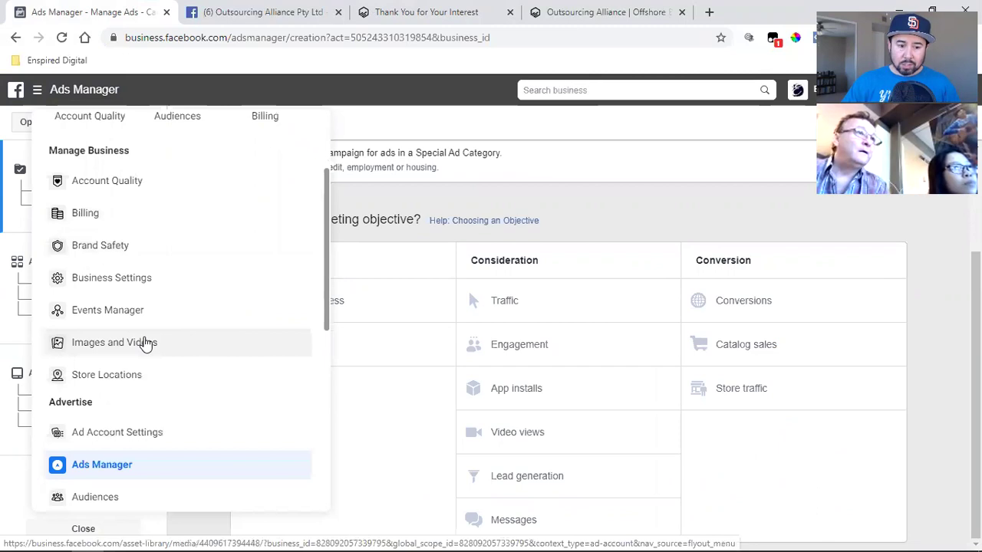
{"action": "left_click", "coordinate": [92, 431]}
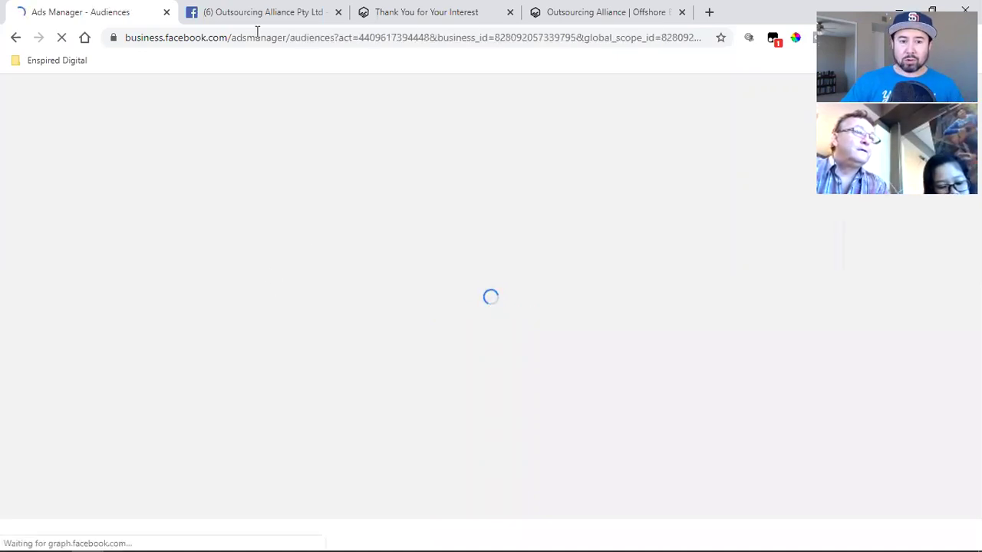
- Close the extra Outsourcing Alliance homepage tab, keeping the thank-you page, and return to Ads Manager Audiences
{"action": "left_click", "coordinate": [363, 9]}
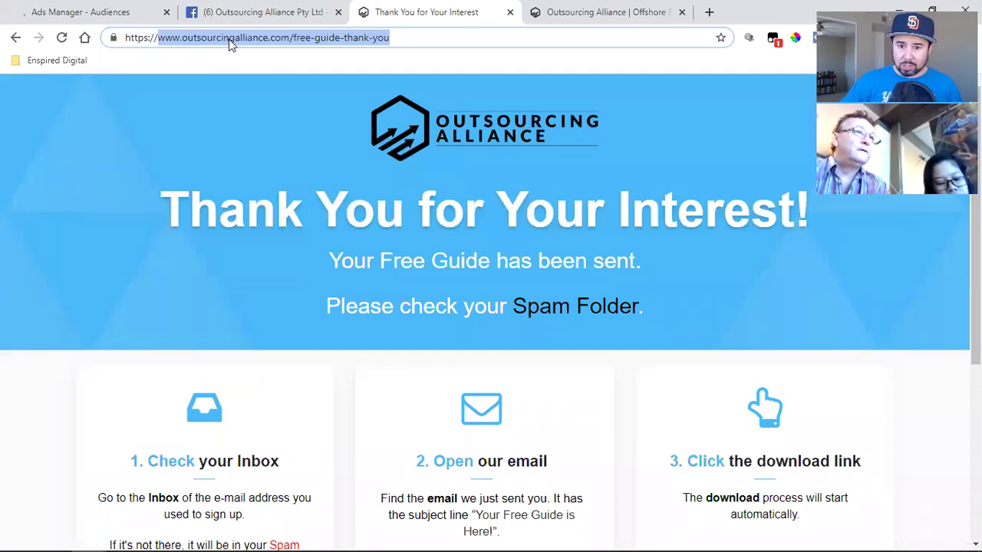
{"action": "left_click", "coordinate": [659, 9]}
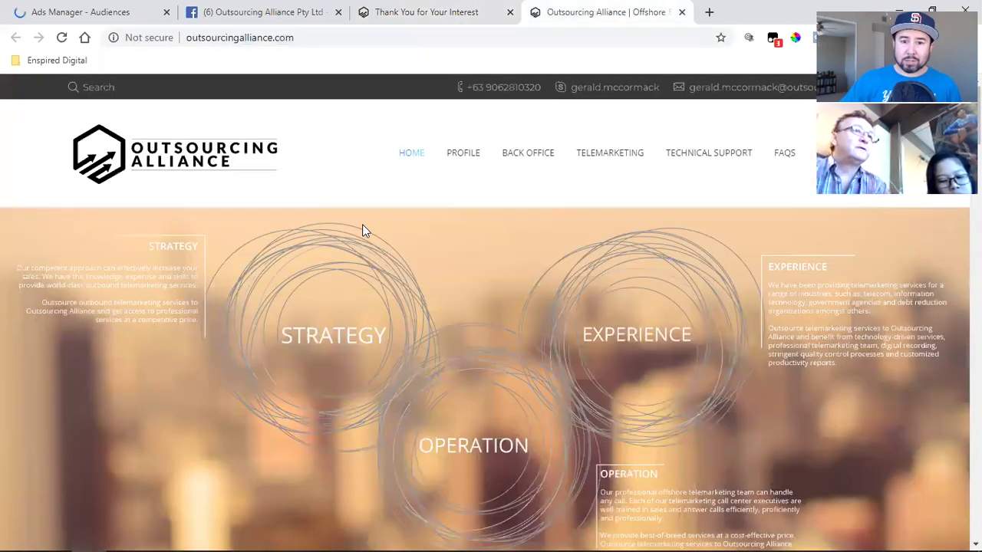
{"action": "left_click", "coordinate": [681, 12]}
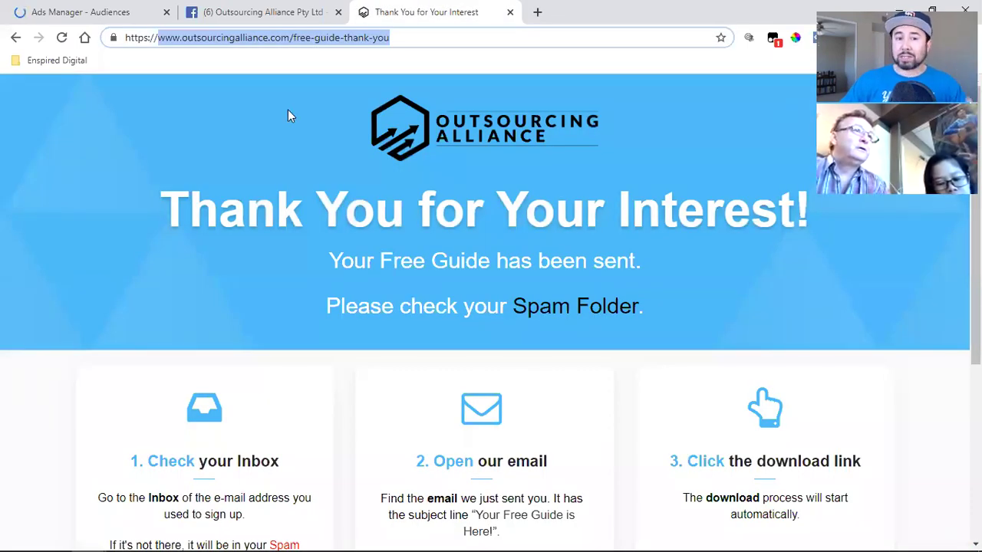
{"action": "left_click", "coordinate": [81, 11]}
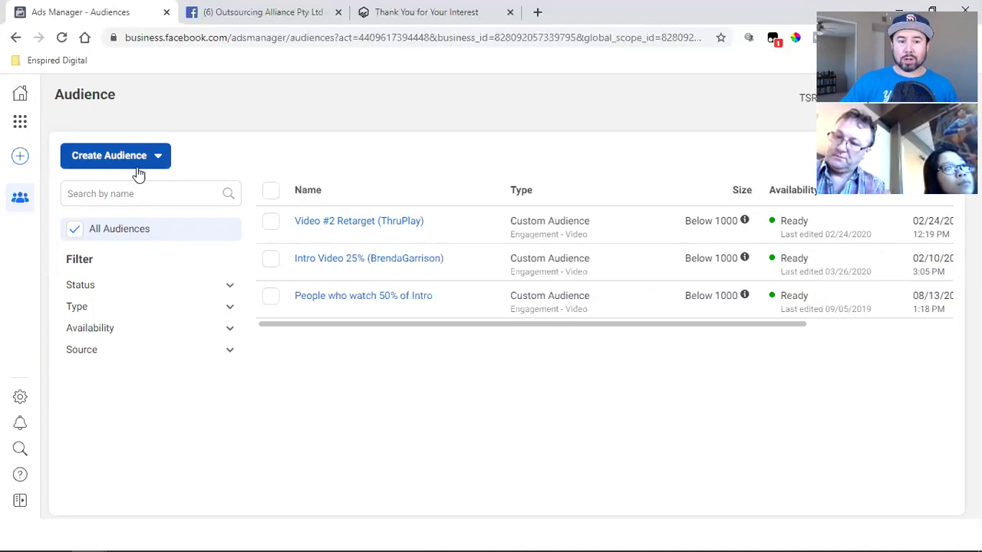
- Check the Create Audience options, then go to Business Manager Home from the sidebar
{"action": "left_click", "coordinate": [121, 158]}
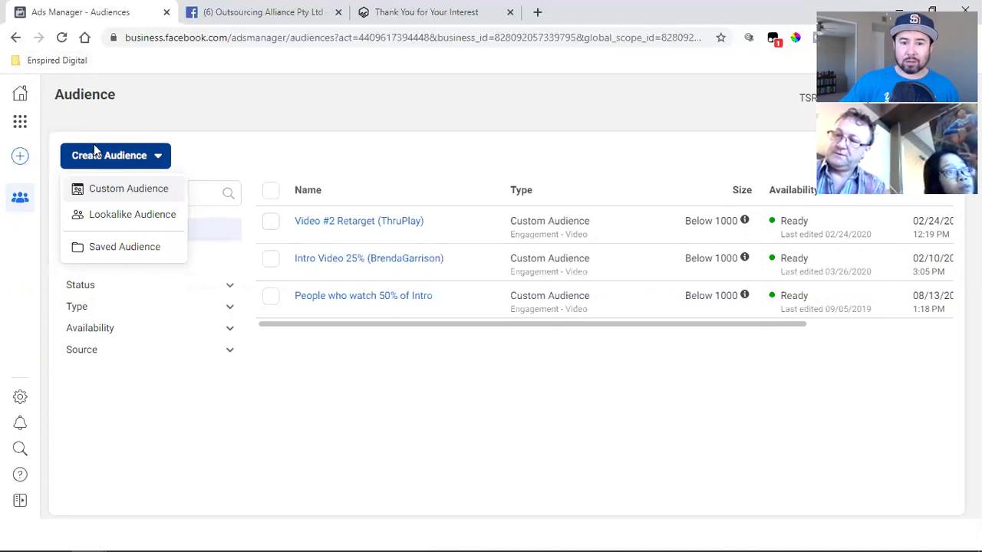
{"action": "left_click", "coordinate": [19, 93]}
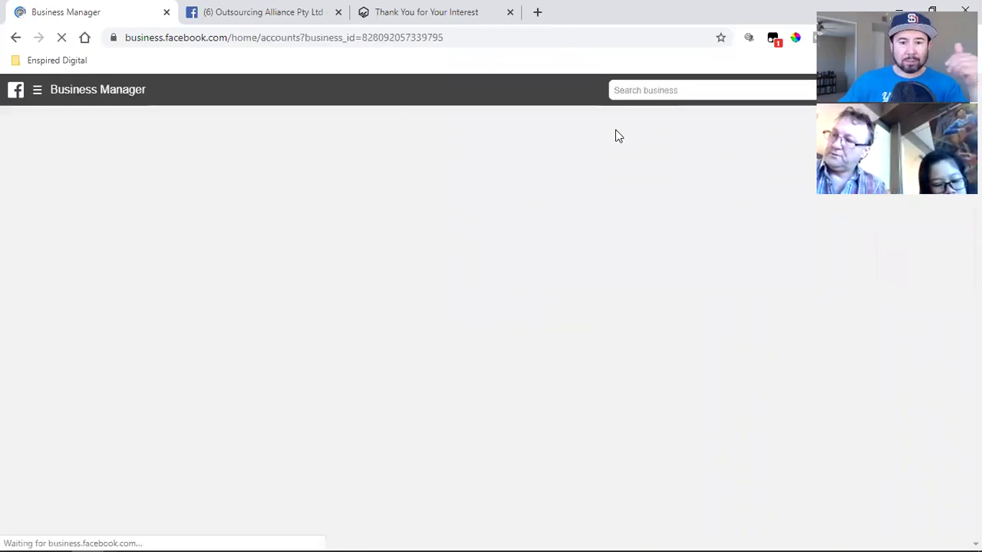
- Search 'custom audience' and read the About Custom Audiences and Website Custom Audiences help articles
{"action": "left_click", "coordinate": [645, 90]}
{"action": "type", "text": "custom audi"}
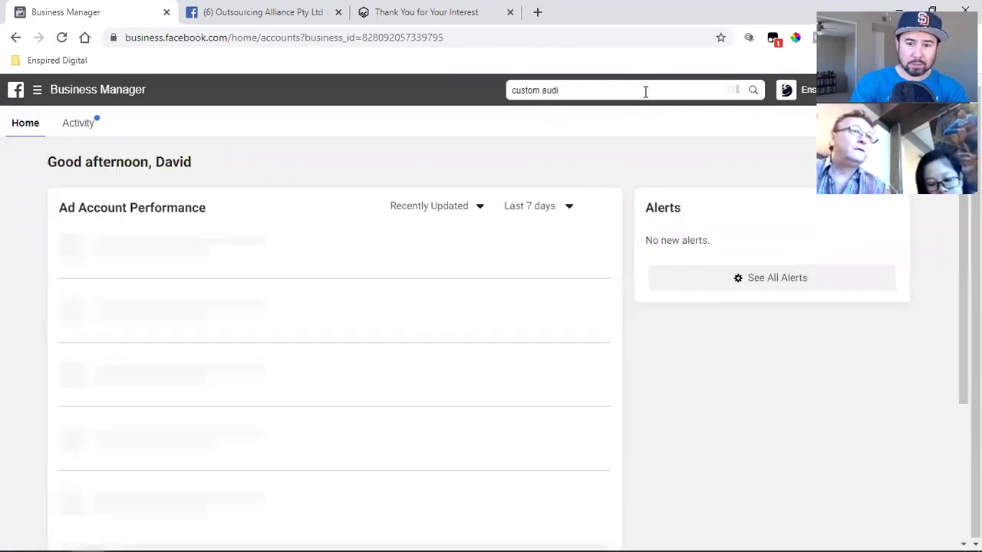
{"action": "type", "text": "ence"}
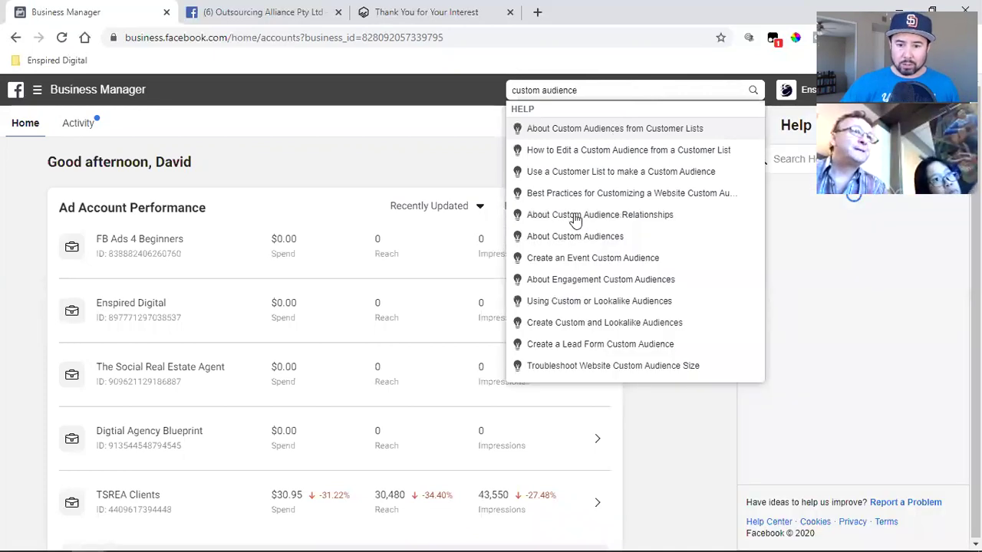
{"action": "left_click", "coordinate": [575, 238]}
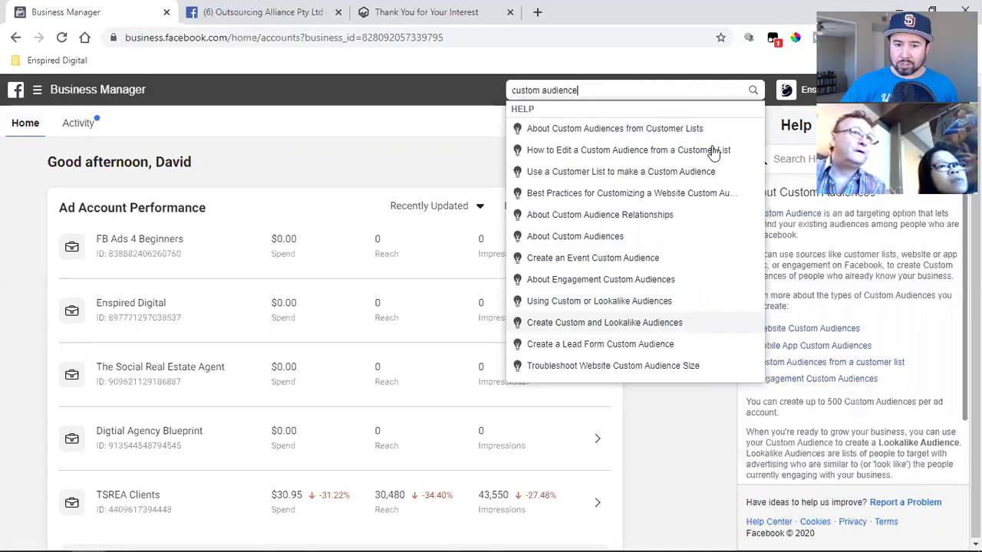
{"action": "left_click", "coordinate": [814, 379]}
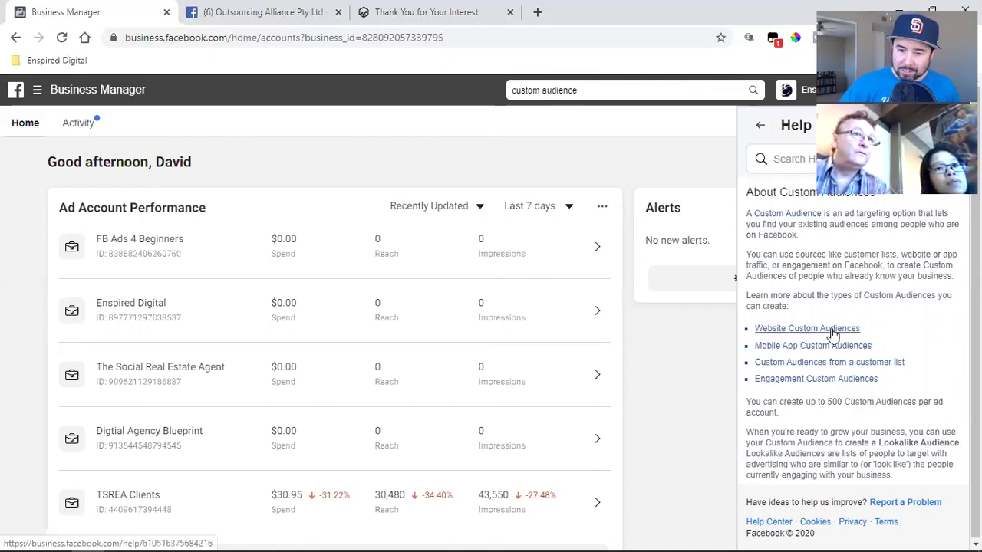
{"action": "left_click", "coordinate": [832, 335]}
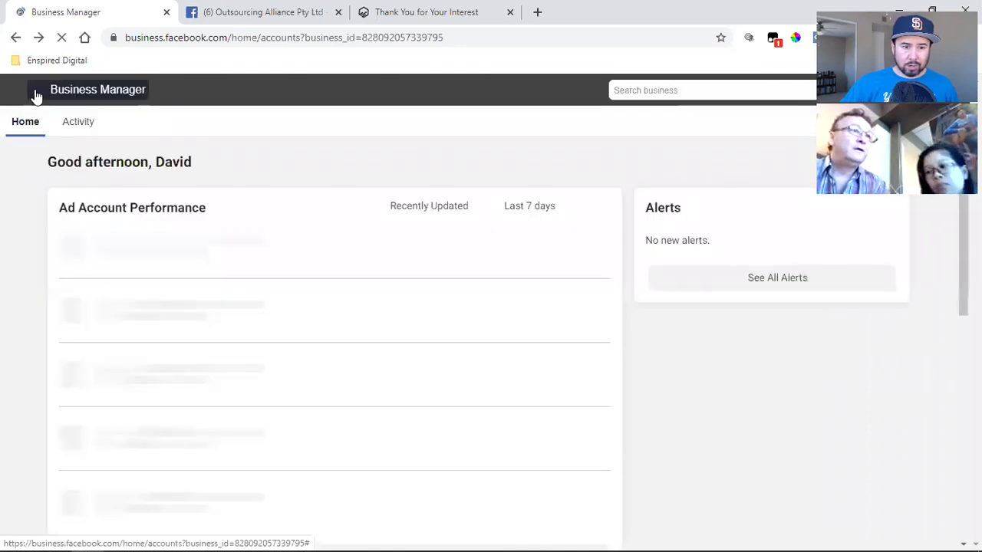
- Open Audiences from the Advertise section of the business tools list
{"action": "left_click", "coordinate": [37, 93]}
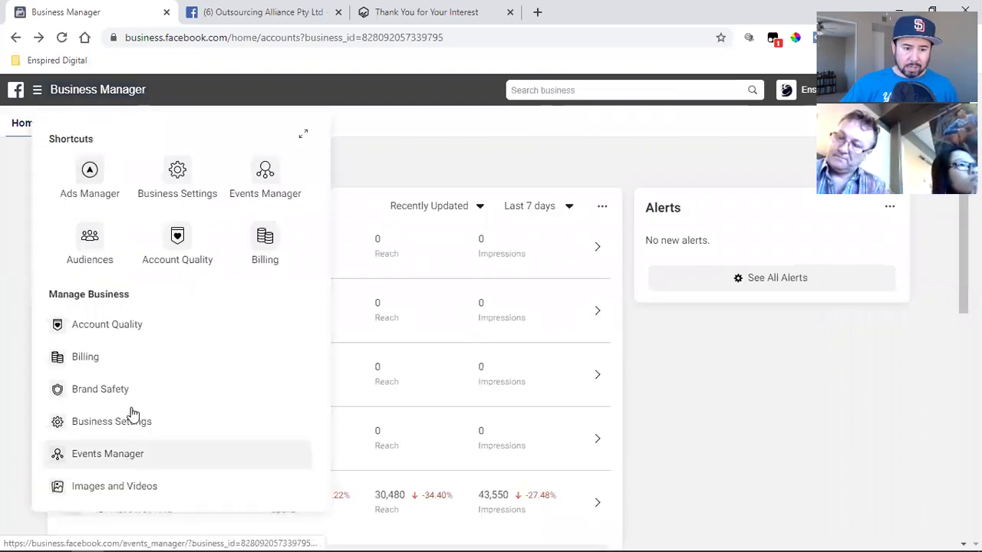
{"action": "scroll", "coordinate": [134, 405], "scroll_direction": "down", "scroll_amount": 2}
{"action": "scroll", "coordinate": [140, 453], "scroll_direction": "down", "scroll_amount": 1}
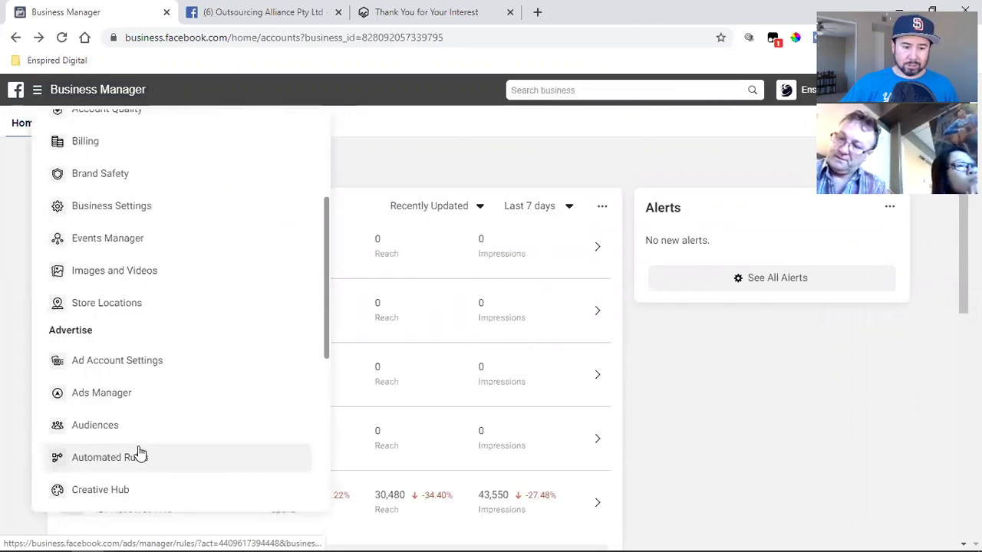
{"action": "left_click", "coordinate": [125, 426]}
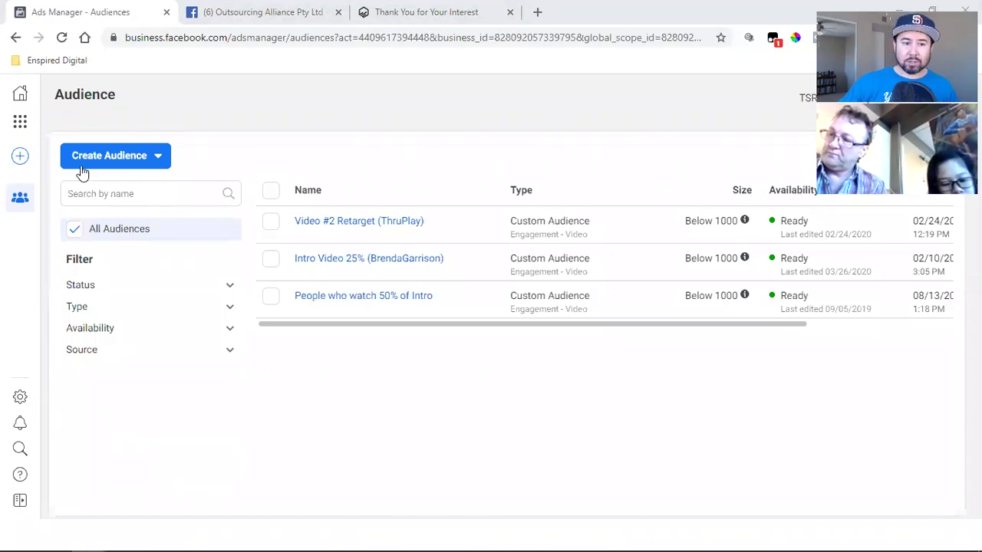
- Start a Custom Audience, grab the thank-you page URL, and choose Website as its source
{"action": "left_click", "coordinate": [106, 169]}
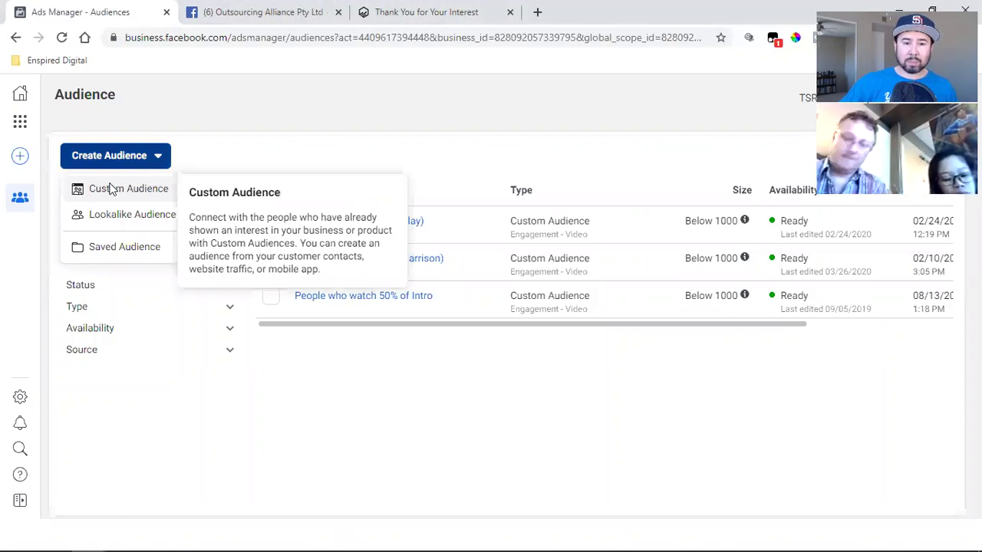
{"action": "left_click", "coordinate": [113, 190]}
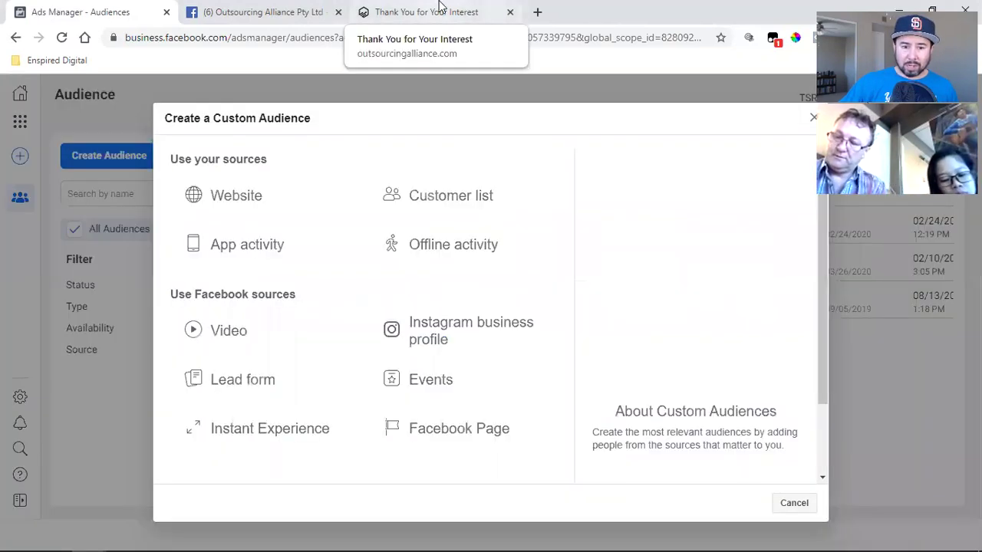
{"action": "left_click", "coordinate": [441, 8]}
{"action": "key", "text": "ctrl+c"}
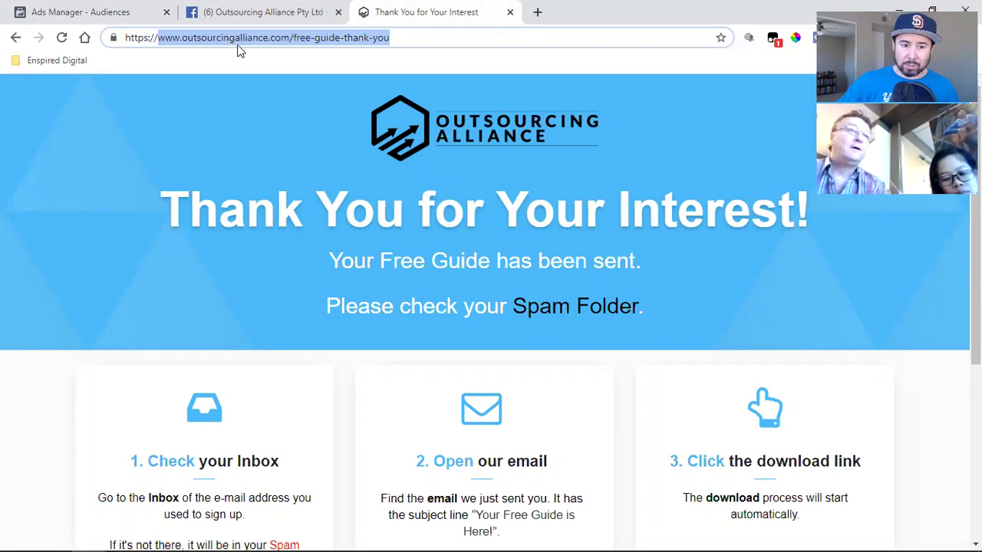
{"action": "right_click", "coordinate": [229, 38]}
{"action": "left_click", "coordinate": [114, 8]}
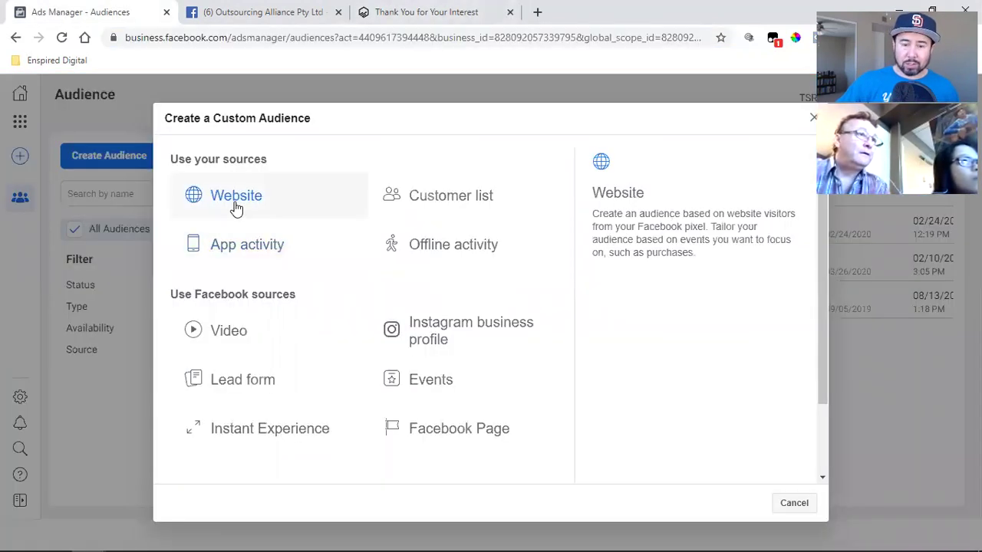
{"action": "left_click", "coordinate": [236, 204]}
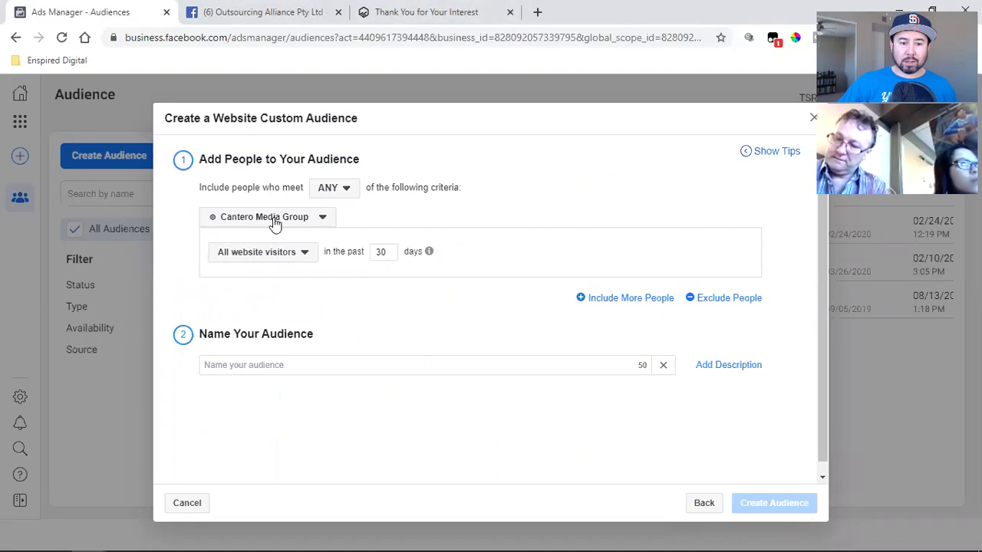
{"action": "left_click", "coordinate": [253, 255]}
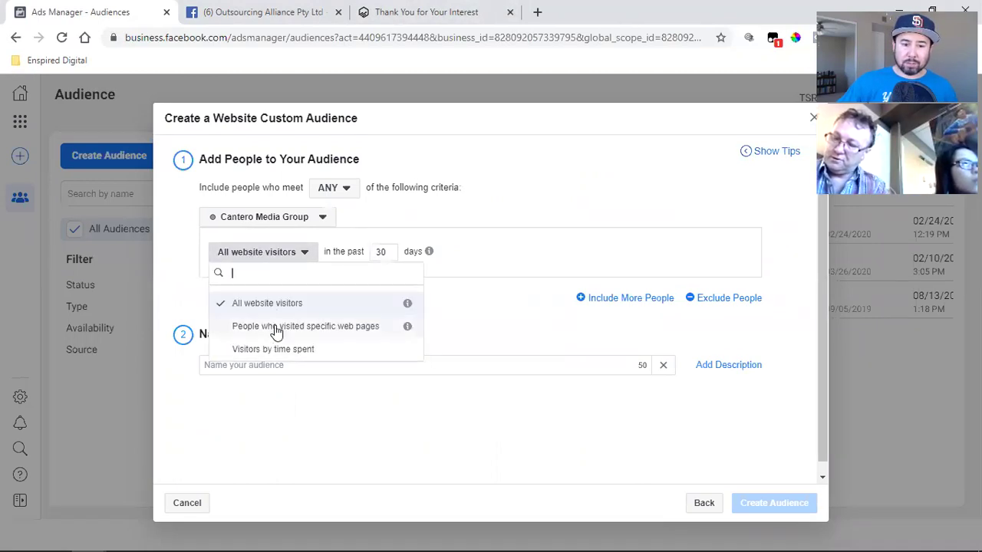
{"action": "left_click", "coordinate": [322, 327]}
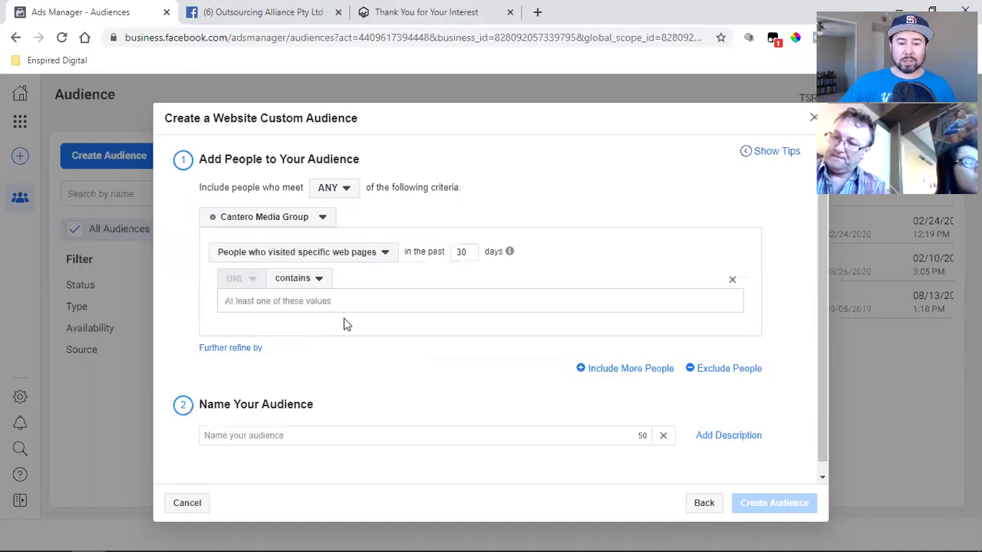
{"action": "left_click", "coordinate": [332, 301]}
{"action": "key", "text": "ctrl+v"}
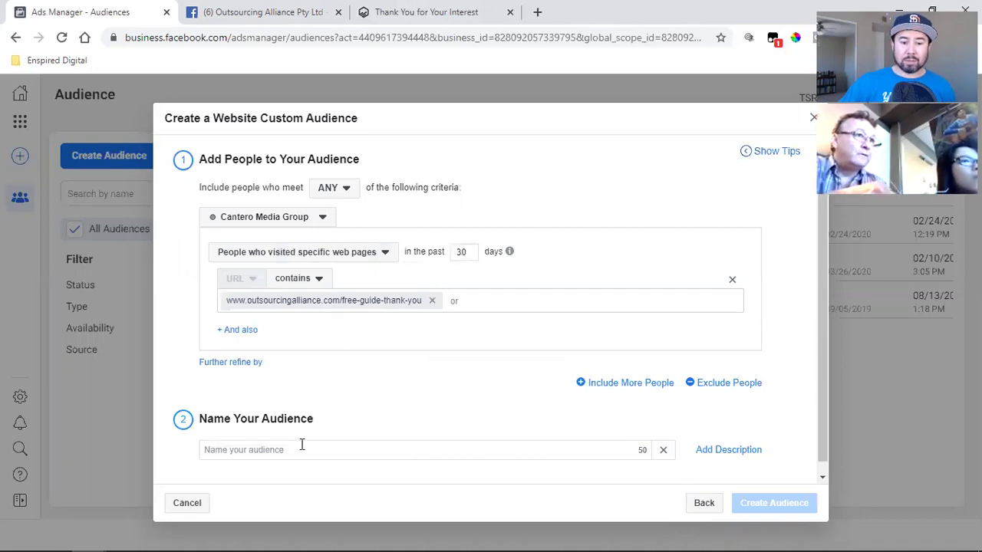
{"action": "left_click", "coordinate": [276, 451]}
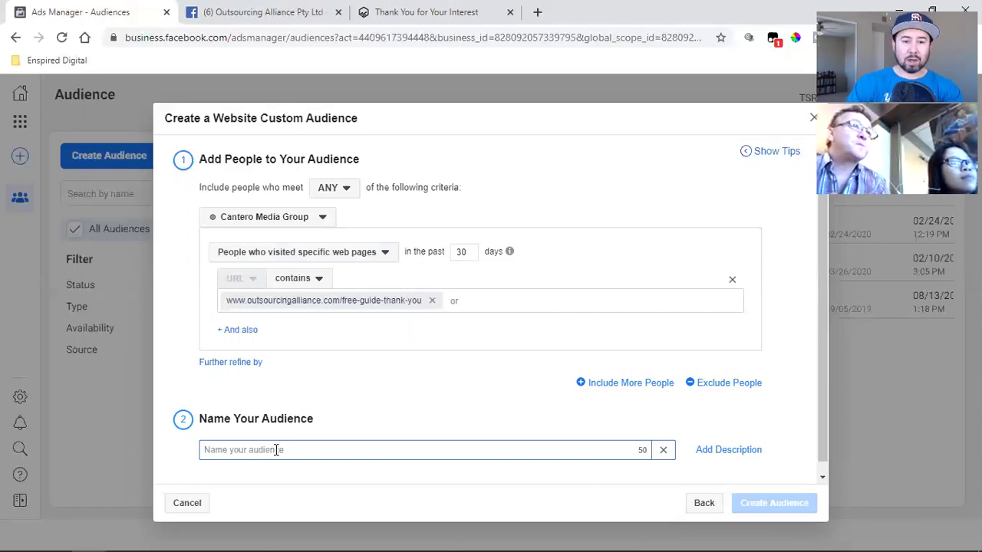
- Review the free-guide thank-you page and Facebook page against the custom audience setup
{"action": "left_click", "coordinate": [441, 10]}
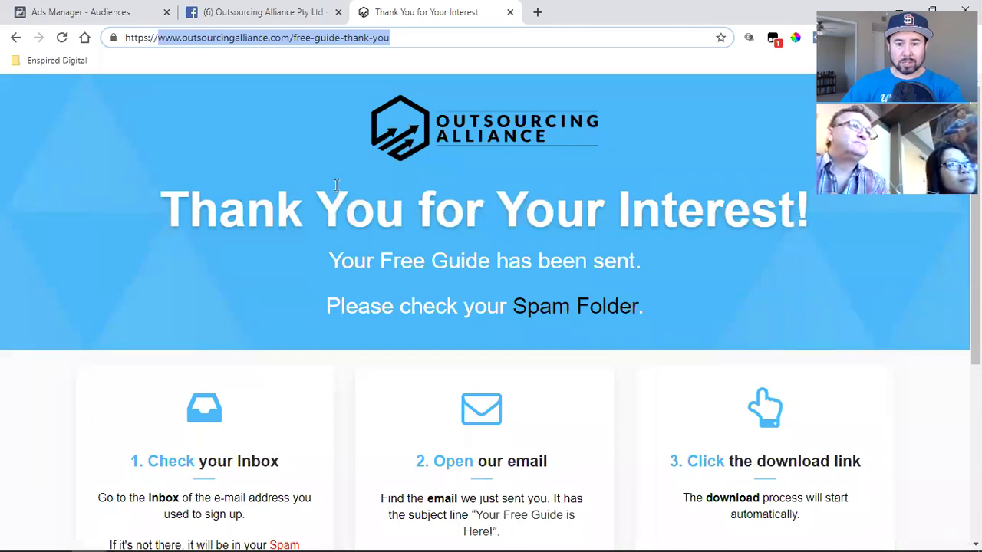
{"action": "left_click", "coordinate": [283, 11]}
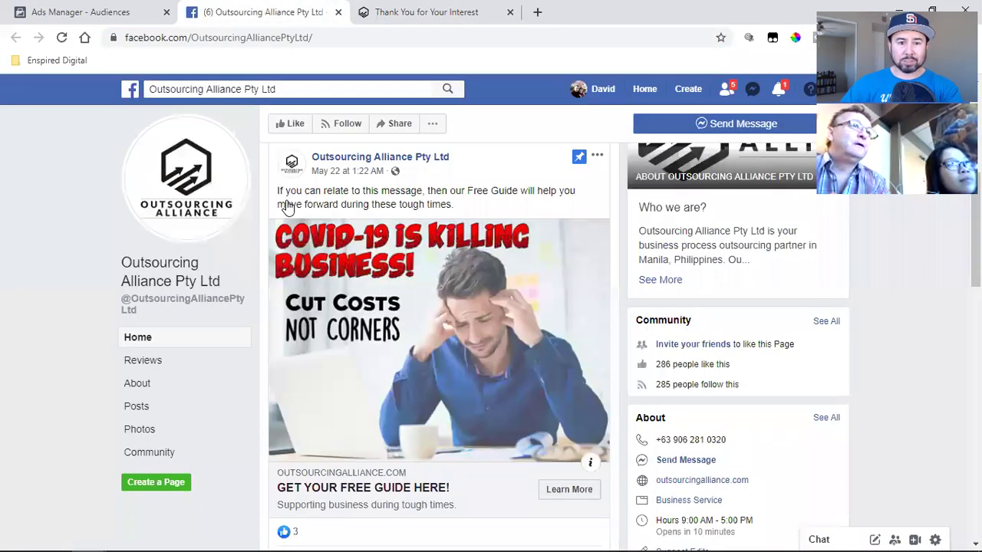
{"action": "left_click", "coordinate": [123, 12]}
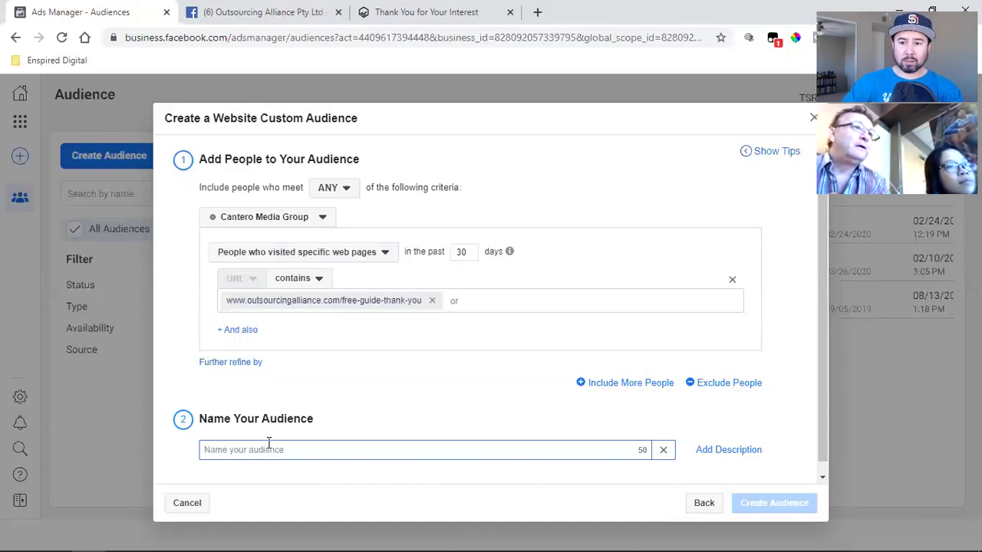
{"action": "left_click", "coordinate": [376, 10]}
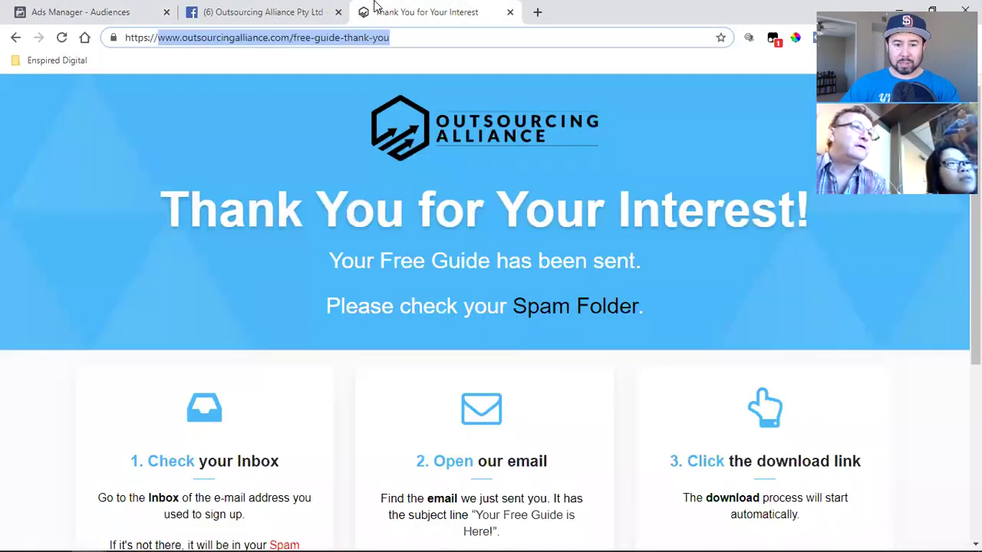
{"action": "scroll", "coordinate": [464, 250], "scroll_direction": "down", "scroll_amount": 4}
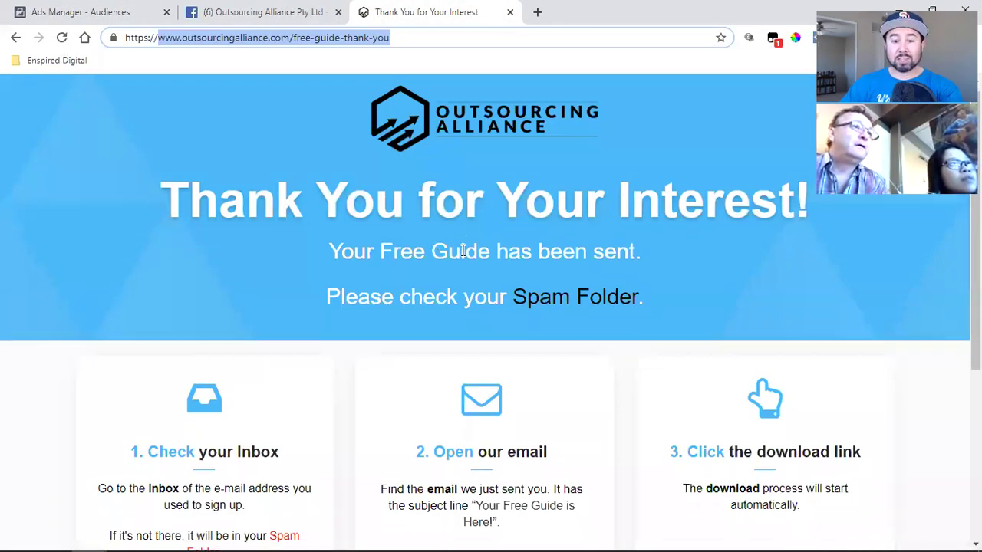
{"action": "scroll", "coordinate": [534, 285], "scroll_direction": "up", "scroll_amount": 4}
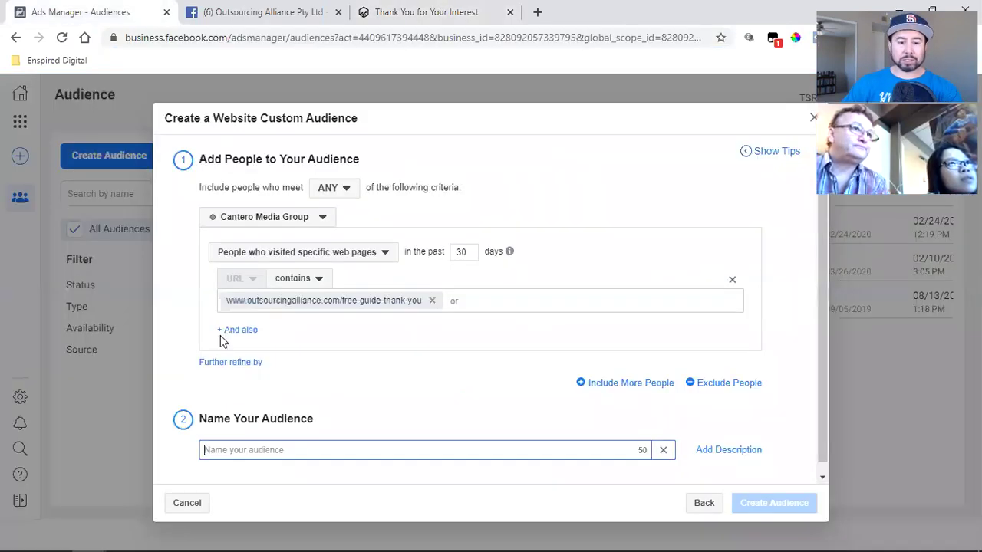
{"action": "left_click", "coordinate": [70, 11]}
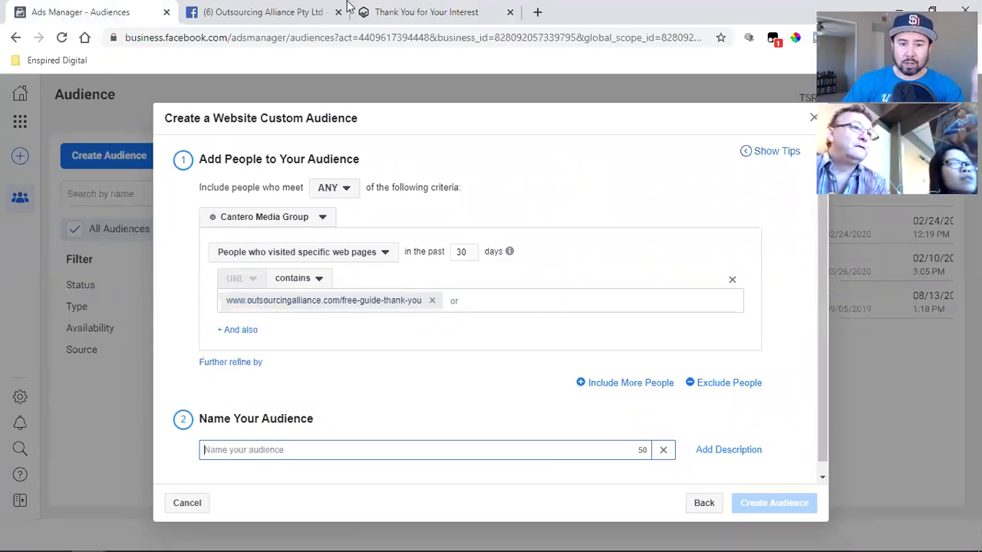
{"action": "left_click", "coordinate": [375, 11]}
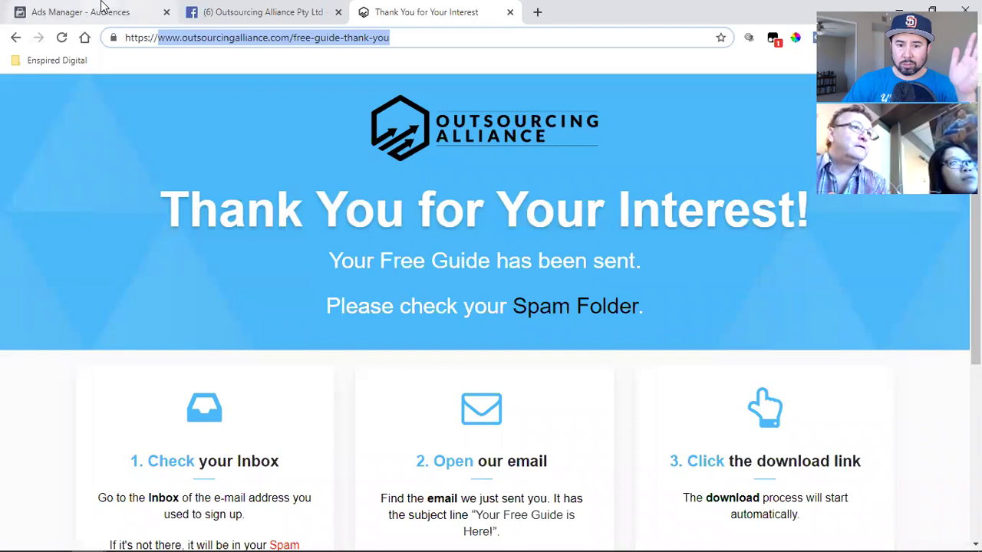
{"action": "left_click", "coordinate": [102, 9]}
- Name the audience 'Leads', keep the URL rule as contains, and create it
{"action": "left_click", "coordinate": [274, 455]}
{"action": "type", "text": "Le"}
{"action": "key", "text": "BackSpace"}
{"action": "key", "text": "BackSpace"}
{"action": "type", "text": "Leads"}
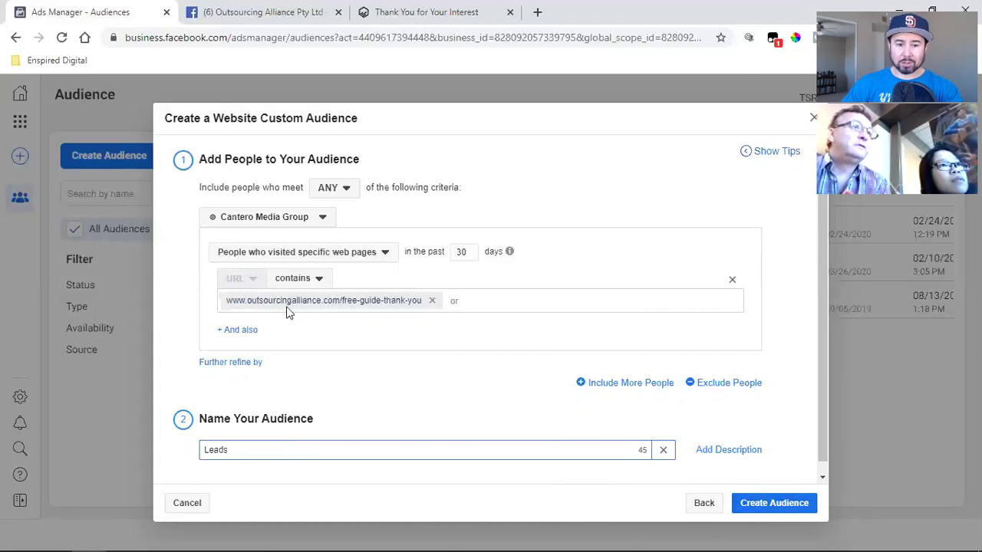
{"action": "left_click", "coordinate": [308, 279]}
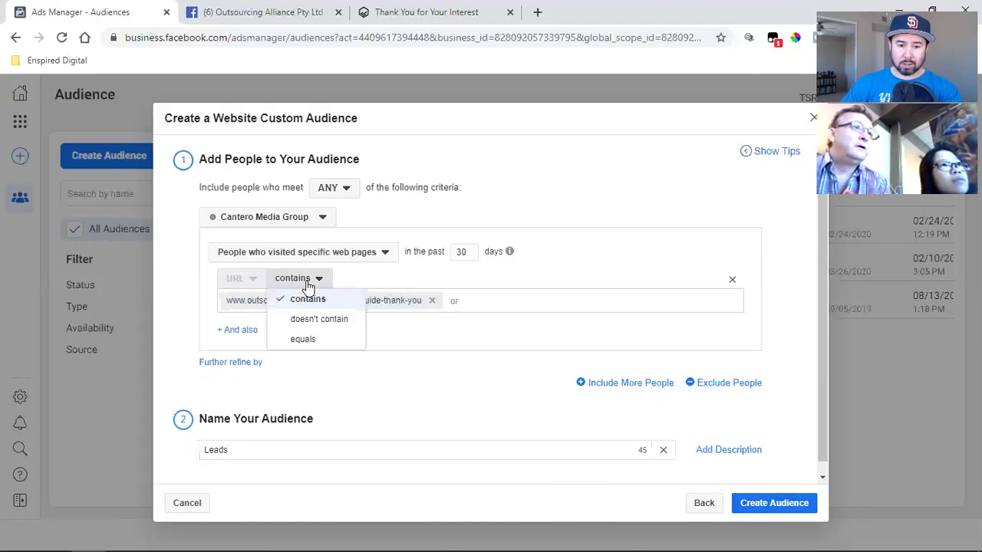
{"action": "left_click", "coordinate": [470, 305]}
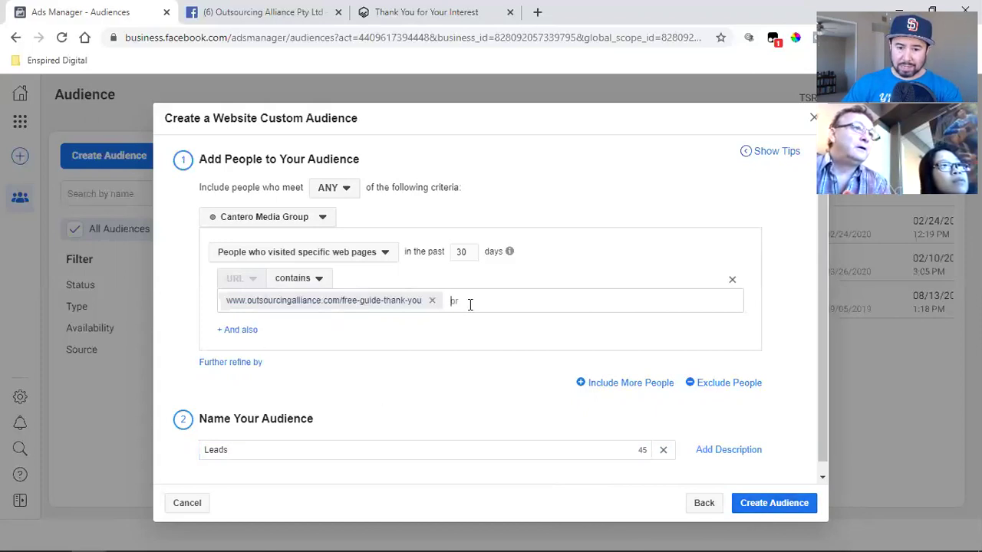
{"action": "left_click", "coordinate": [790, 513]}
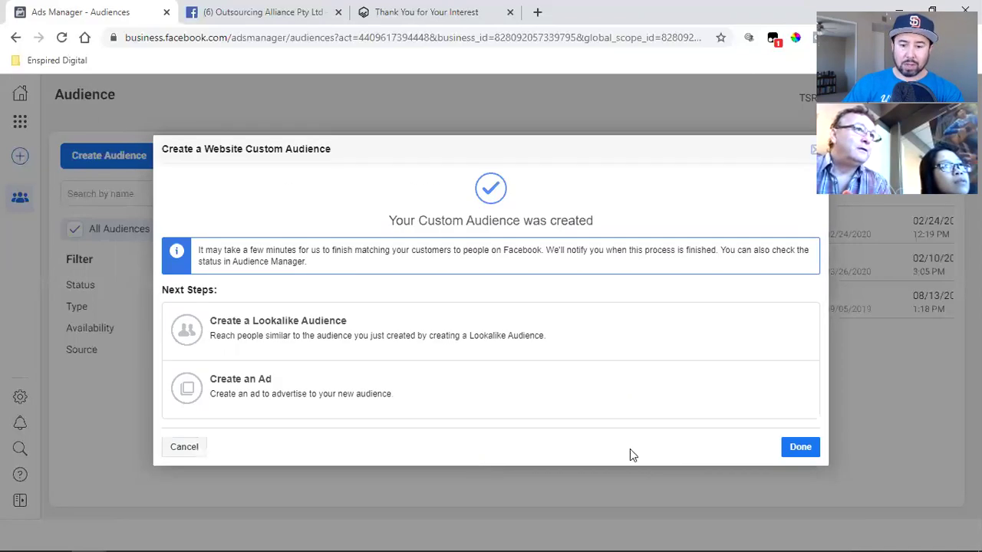
{"action": "left_click", "coordinate": [800, 448]}
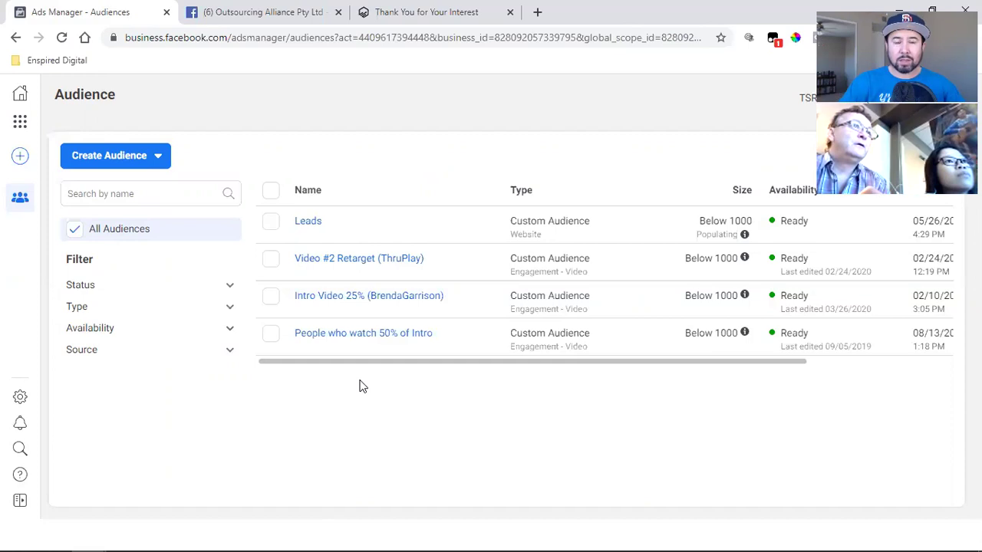
- Bring the free-guide thank-you page to the front with Ctrl+3
{"action": "key", "text": "ctrl+3"}
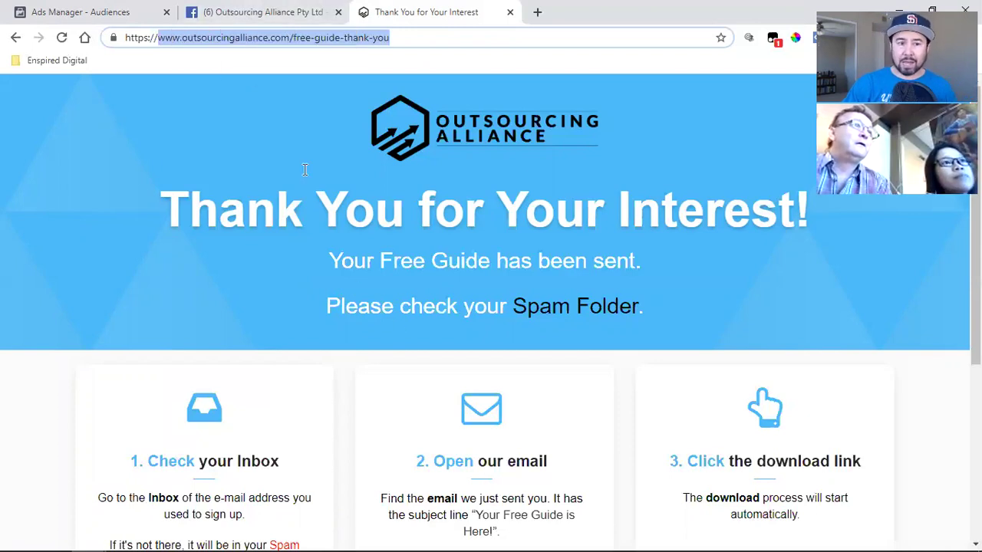
{"action": "left_click", "coordinate": [124, 11]}
{"action": "mouse_move", "coordinate": [314, 221]}
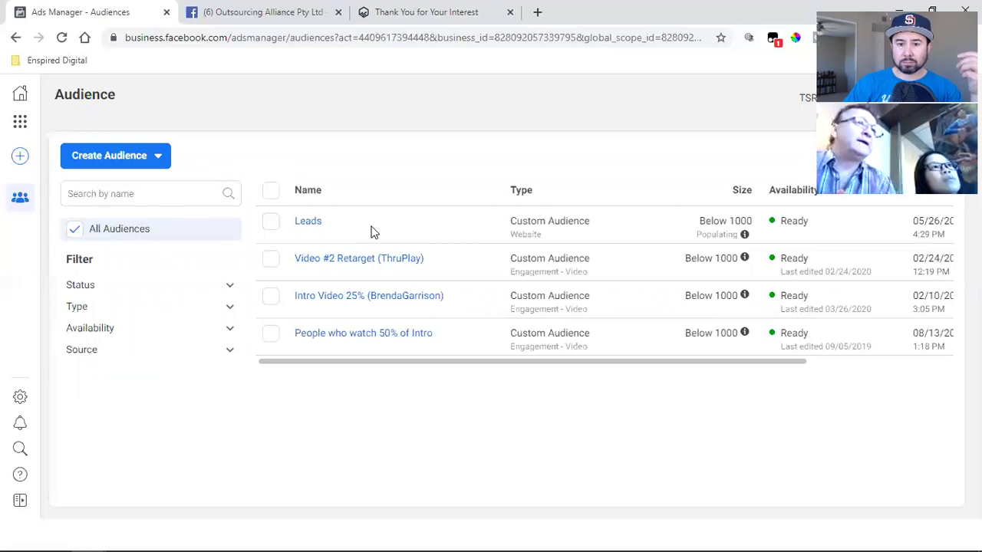
{"action": "left_click", "coordinate": [395, 10]}
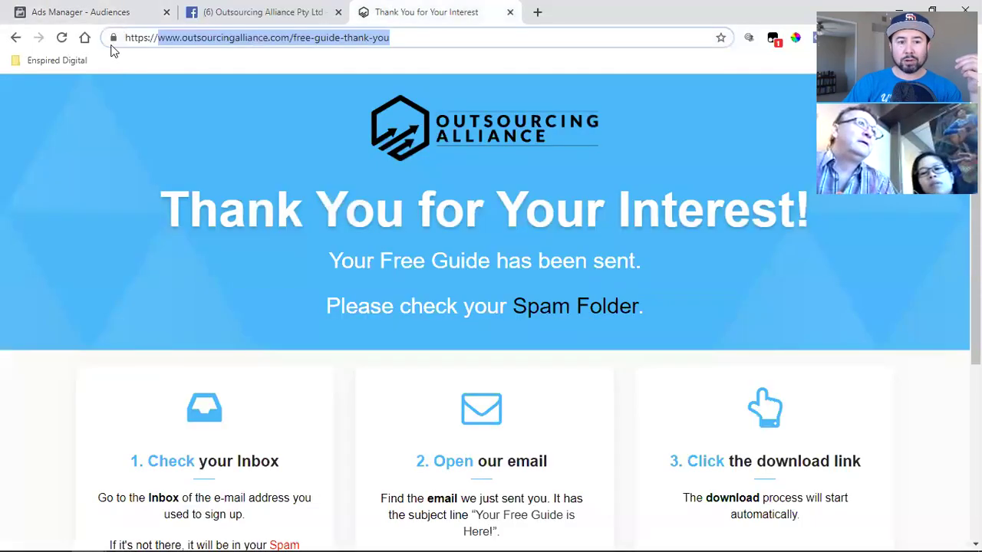
- Follow the Facebook post's Learn More link to the free-guide sign-up page, then return to Audiences
{"action": "left_click", "coordinate": [244, 12]}
{"action": "left_click", "coordinate": [551, 491]}
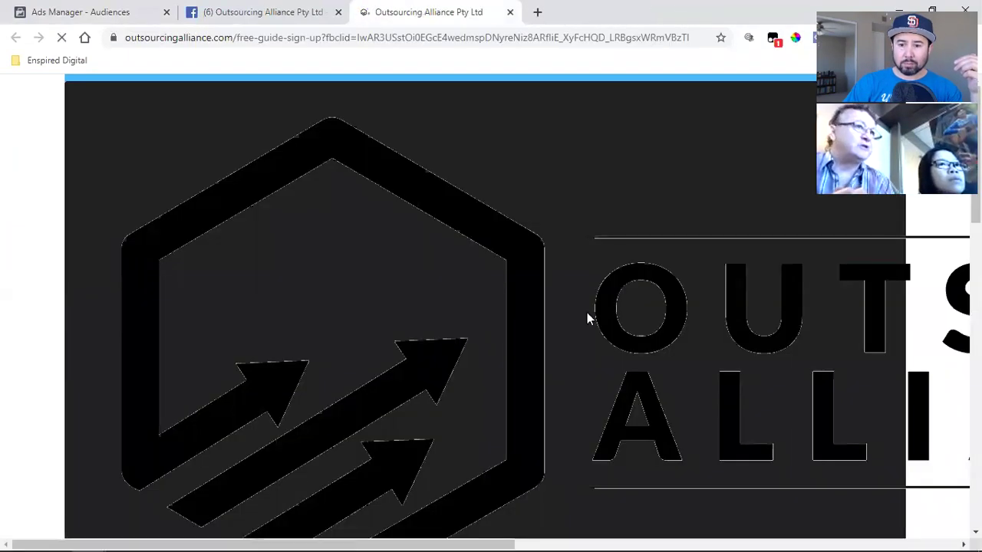
{"action": "scroll", "coordinate": [595, 319], "scroll_direction": "down", "scroll_amount": 2}
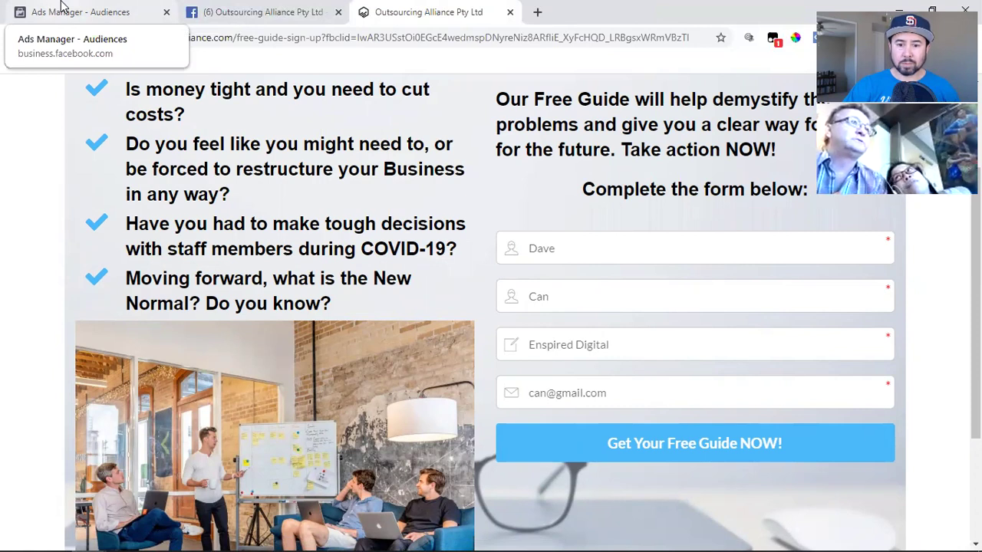
{"action": "left_click", "coordinate": [65, 6]}
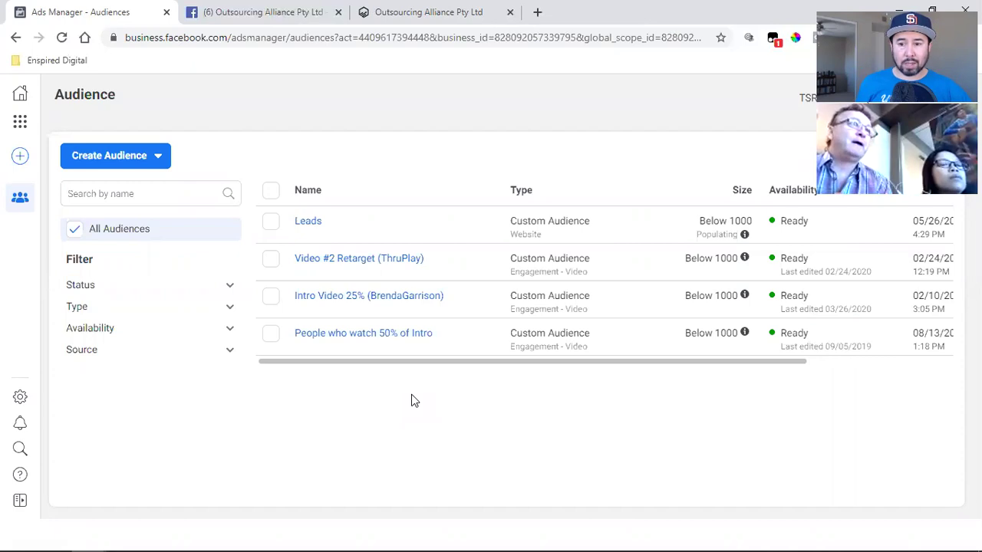
{"action": "mouse_move", "coordinate": [351, 289]}
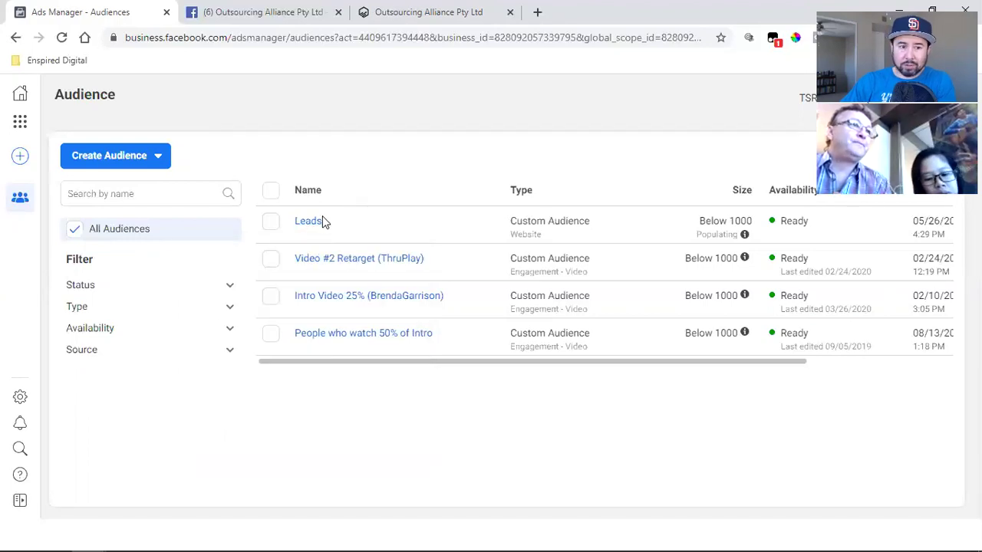
- Go from Business Home through the tools menu to Events Manager's Custom Conversions
{"action": "left_click", "coordinate": [21, 95]}
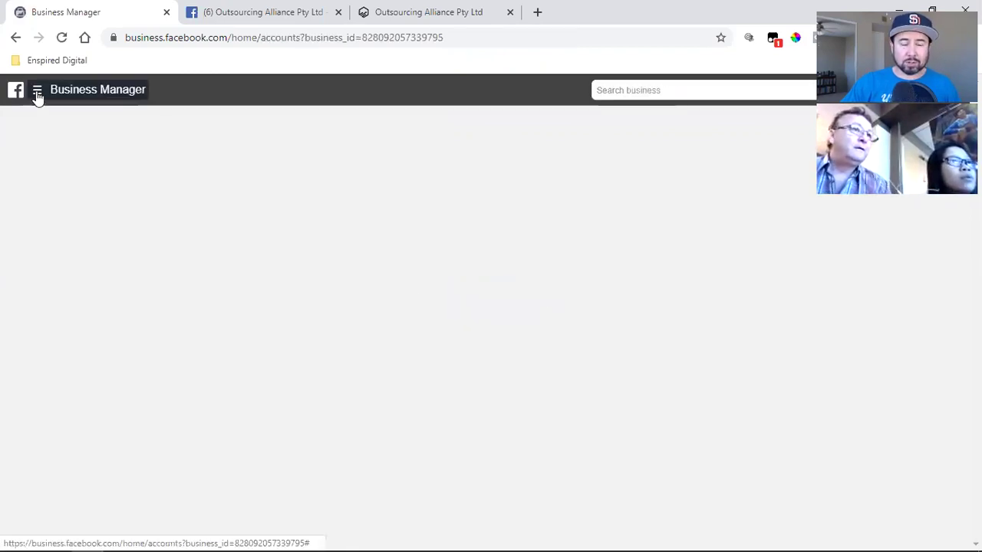
{"action": "left_click", "coordinate": [36, 94]}
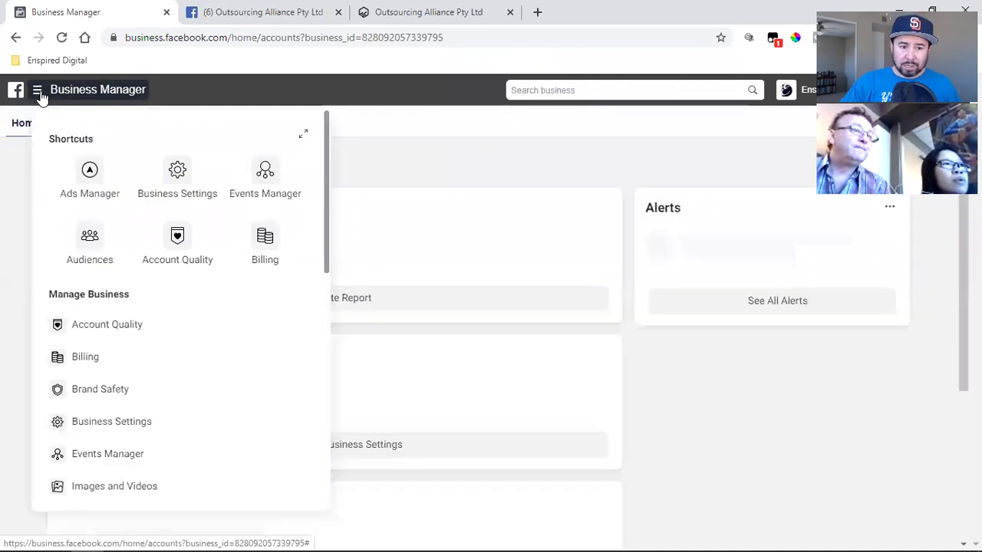
{"action": "left_click", "coordinate": [266, 181]}
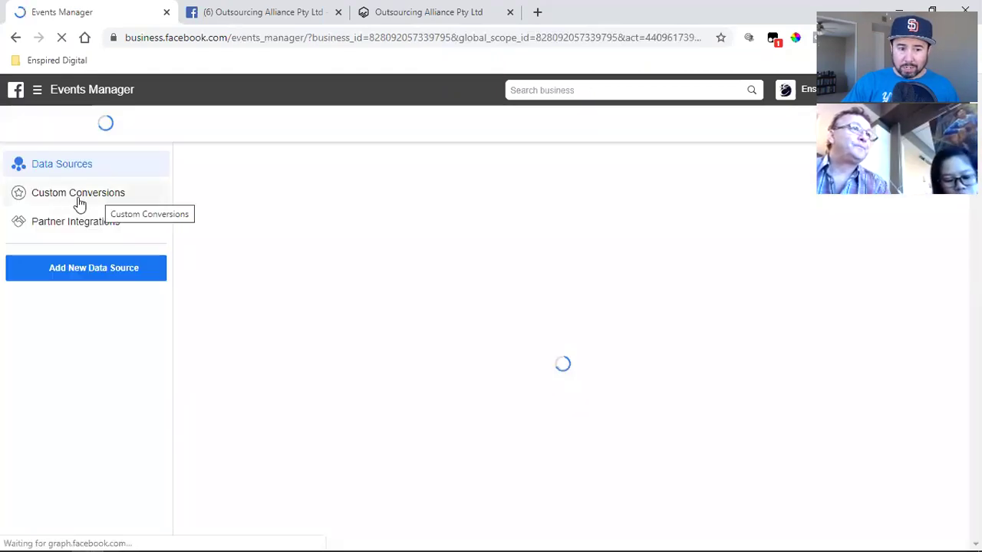
{"action": "left_click", "coordinate": [83, 198]}
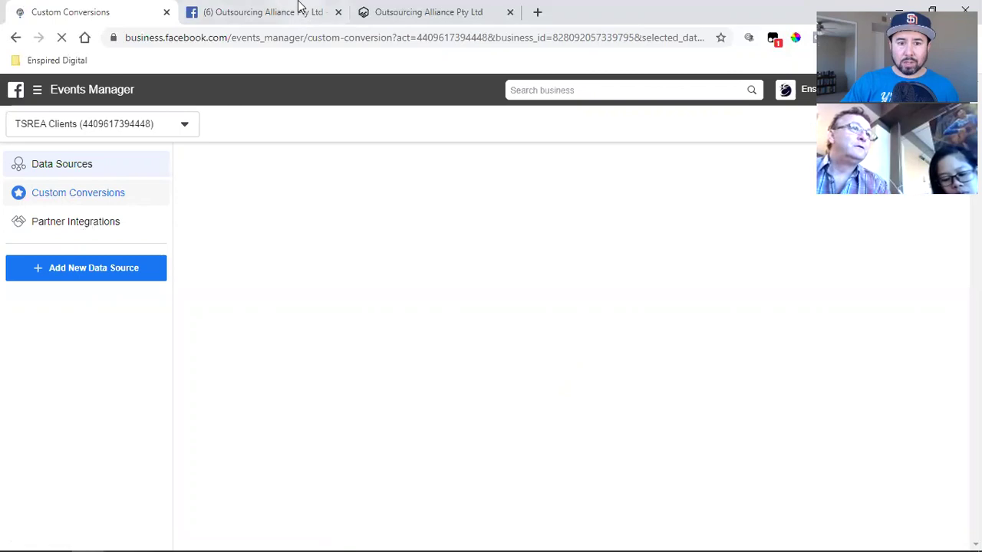
- Submit the free-guide sign-up form to reach the thank-you page
{"action": "left_click", "coordinate": [427, 6]}
{"action": "scroll", "coordinate": [423, 326], "scroll_direction": "up", "scroll_amount": 3}
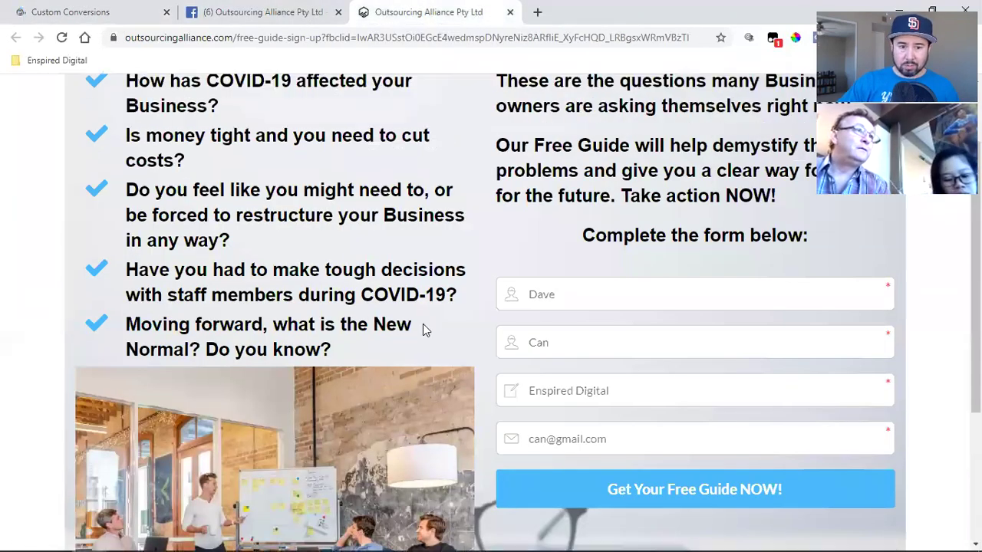
{"action": "scroll", "coordinate": [395, 372], "scroll_direction": "down", "scroll_amount": 4}
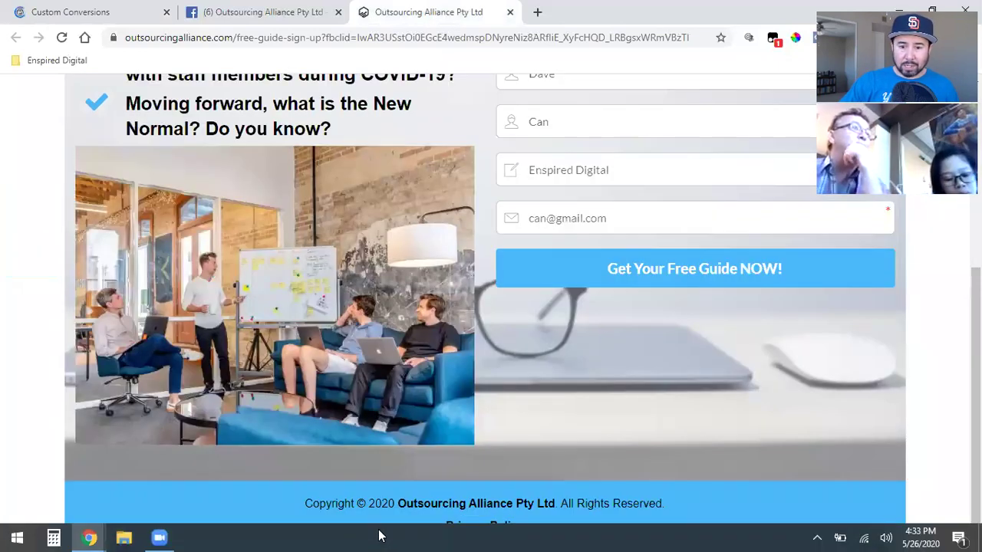
{"action": "left_click", "coordinate": [736, 270]}
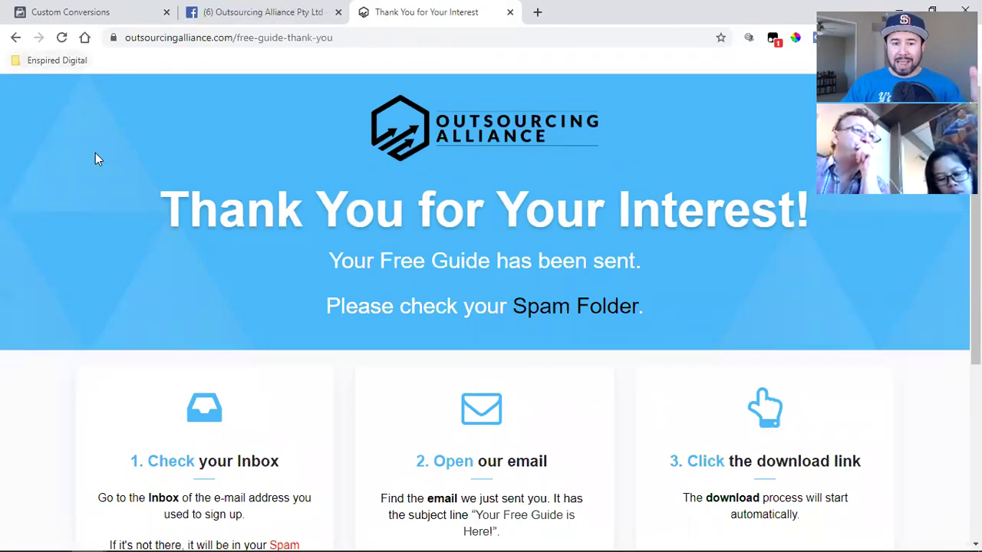
{"action": "left_click", "coordinate": [210, 40]}
{"action": "left_click", "coordinate": [201, 42]}
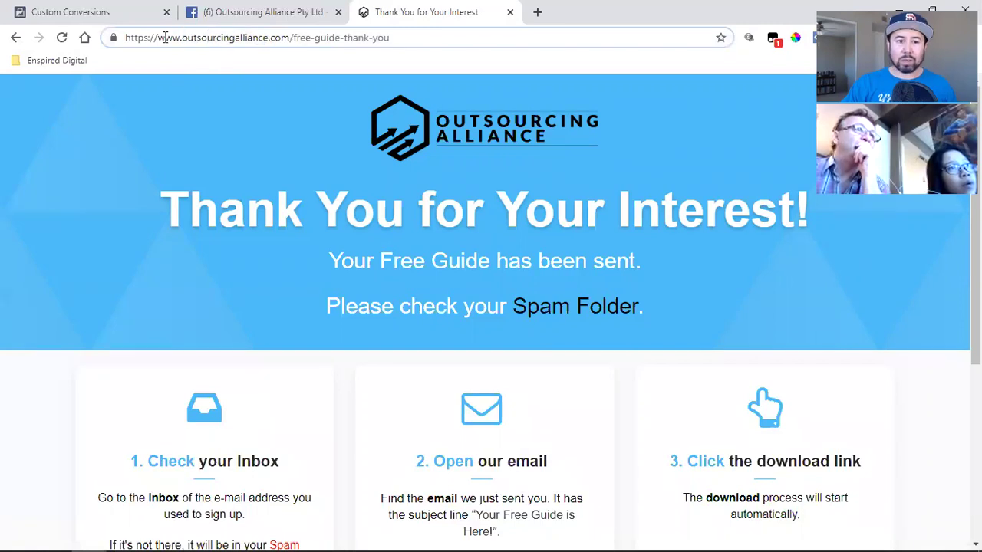
{"action": "left_click_drag", "start_coordinate": [159, 38], "coordinate": [460, 39]}
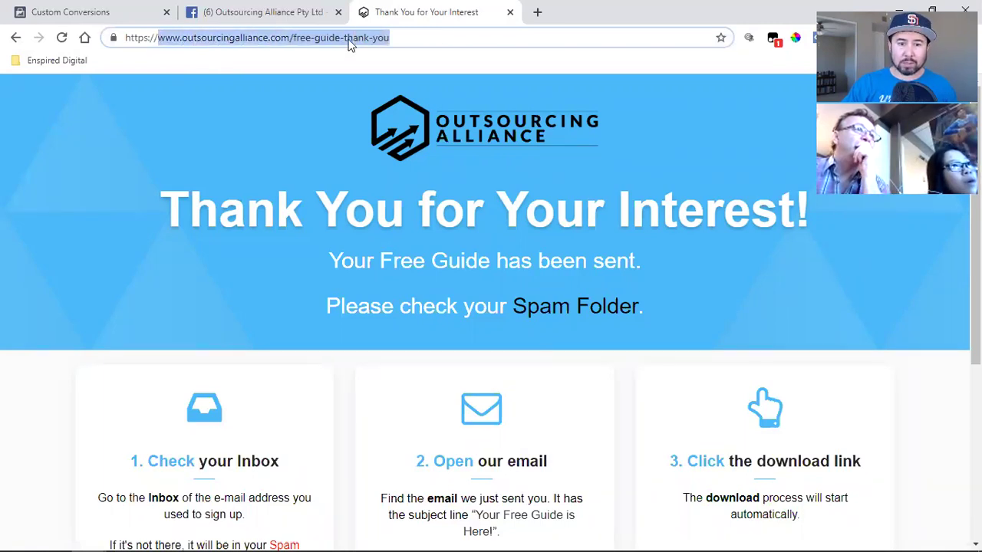
{"action": "right_click", "coordinate": [346, 38]}
{"action": "left_click", "coordinate": [409, 122]}
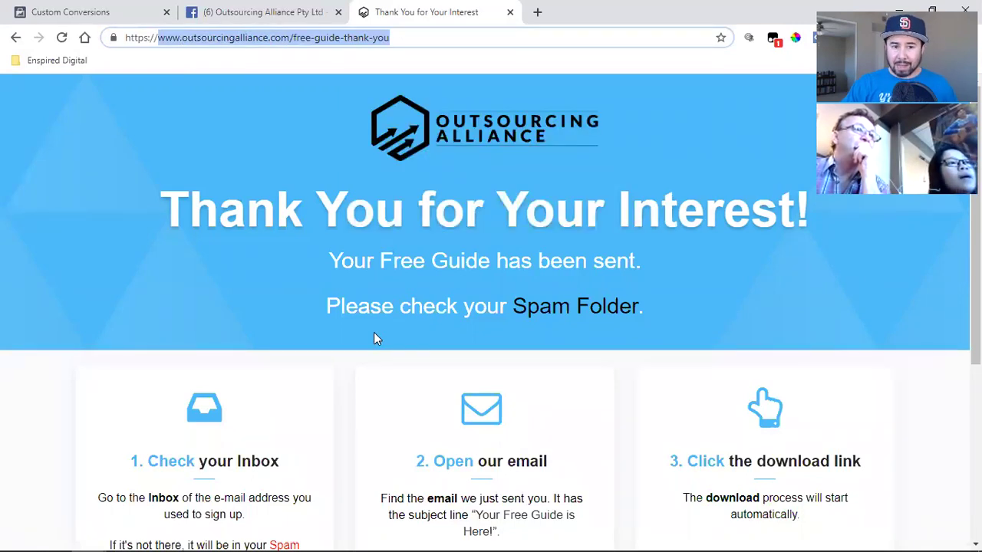
{"action": "left_click", "coordinate": [57, 12]}
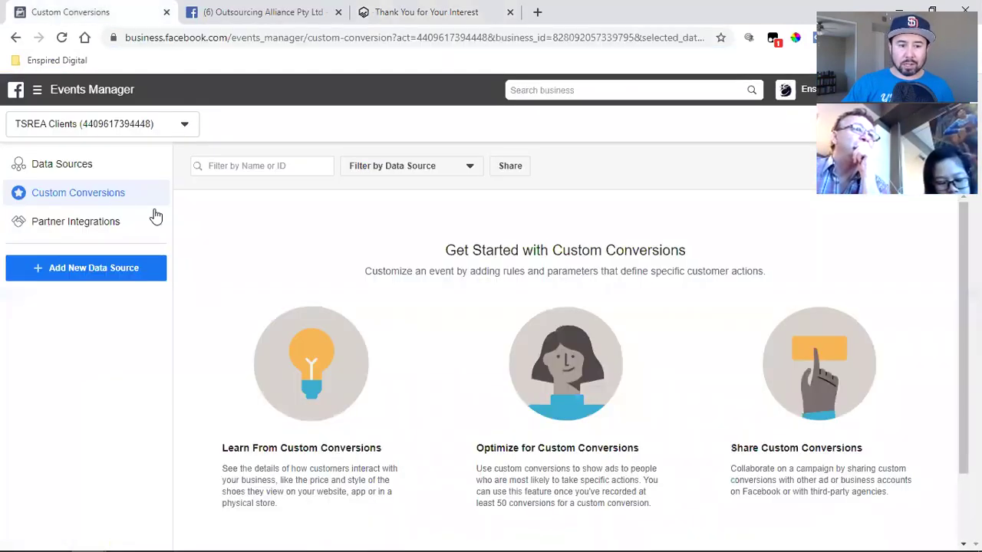
- Start a new custom conversion with a URL-contains rule for the thank-you address
{"action": "scroll", "coordinate": [476, 374], "scroll_direction": "down", "scroll_amount": 2}
{"action": "left_click", "coordinate": [561, 477]}
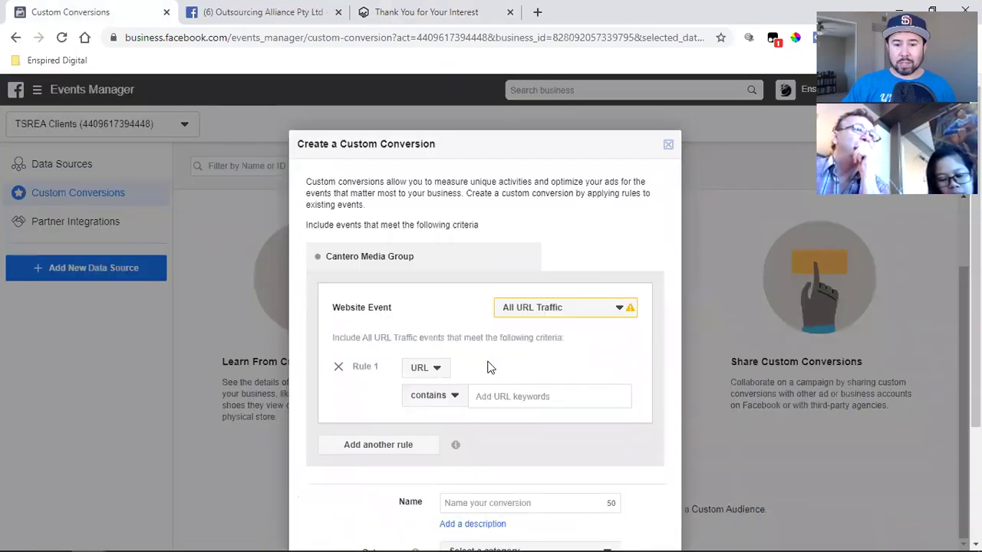
{"action": "scroll", "coordinate": [430, 329], "scroll_direction": "down", "scroll_amount": 1}
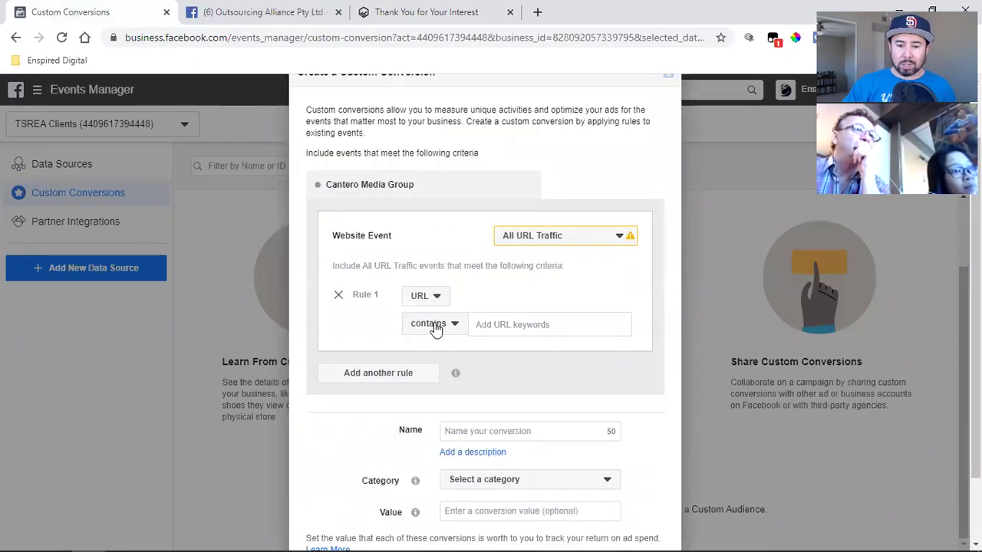
{"action": "left_click", "coordinate": [434, 325]}
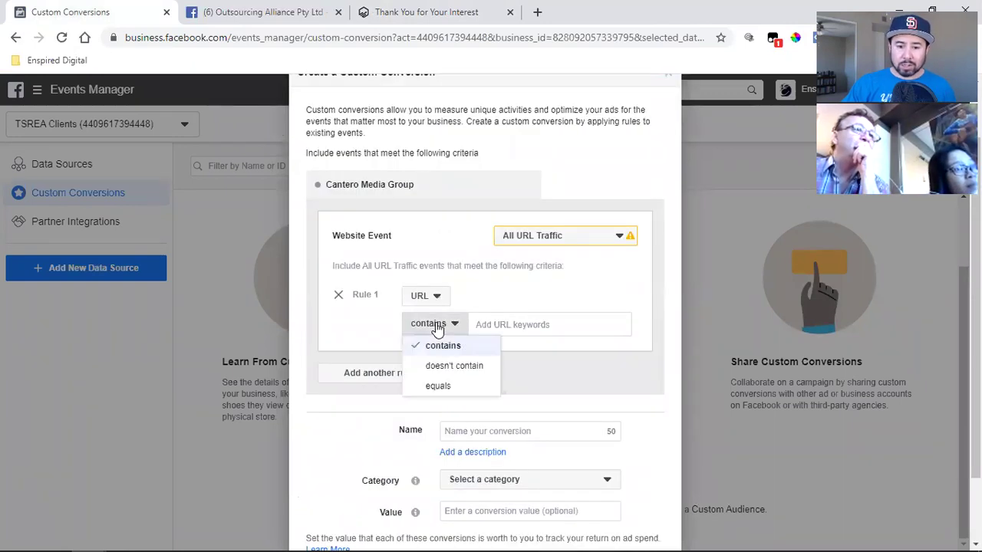
{"action": "left_click", "coordinate": [497, 325]}
{"action": "key", "text": "ctrl+v"}
{"action": "key", "text": "Return"}
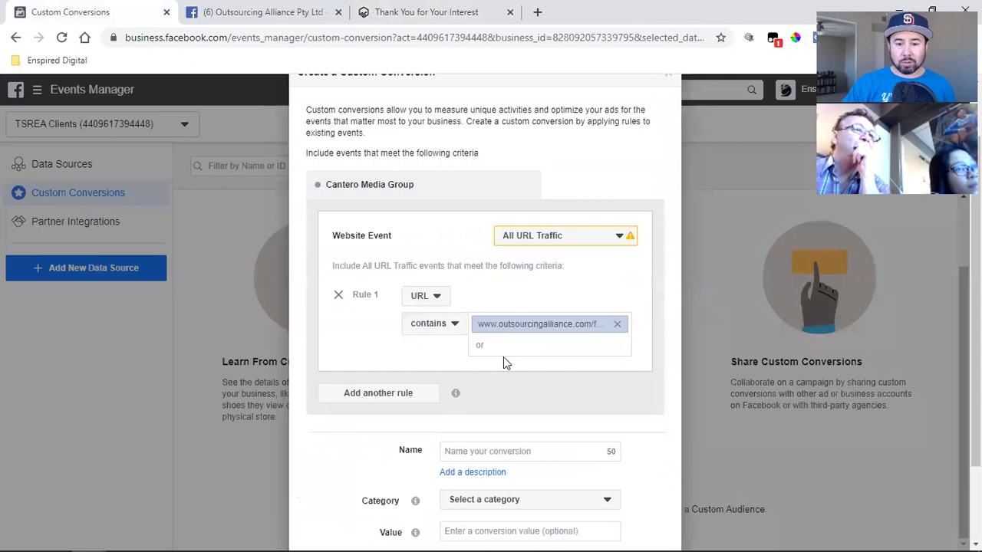
- Name the conversion 'Outsourcing TY page', set category to Lead, and create it
{"action": "scroll", "coordinate": [460, 383], "scroll_direction": "down", "scroll_amount": 1}
{"action": "left_click", "coordinate": [497, 382]}
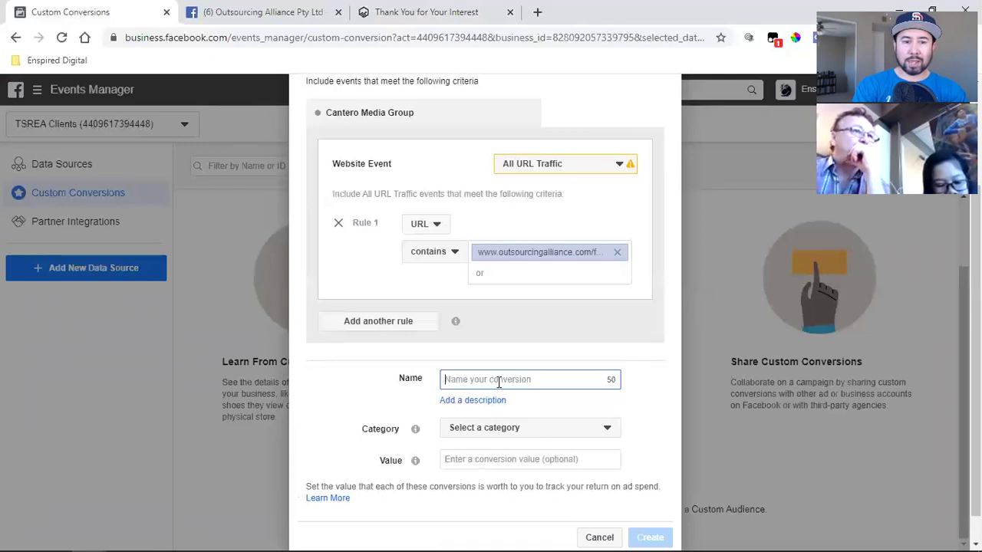
{"action": "type", "text": "Outsourcing TY page"}
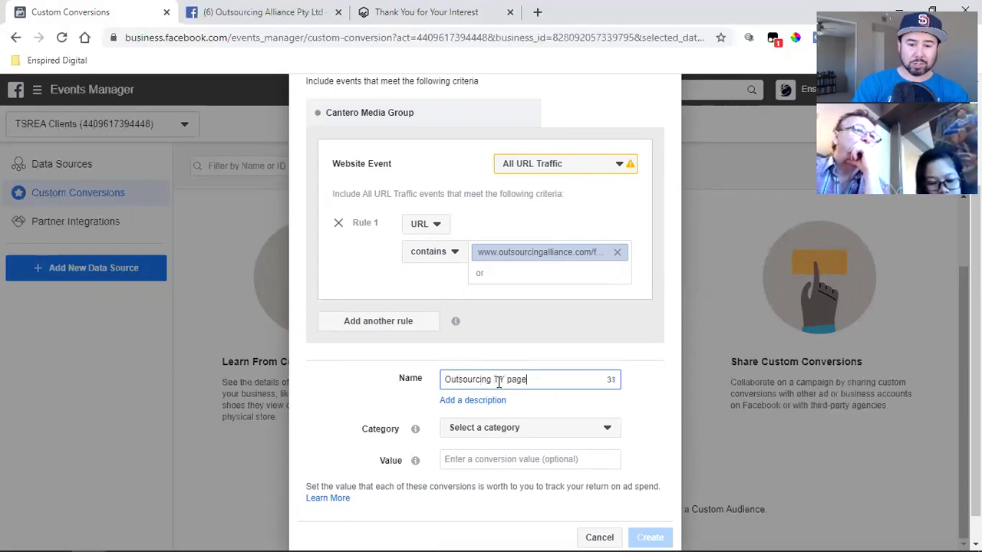
{"action": "left_click", "coordinate": [496, 427]}
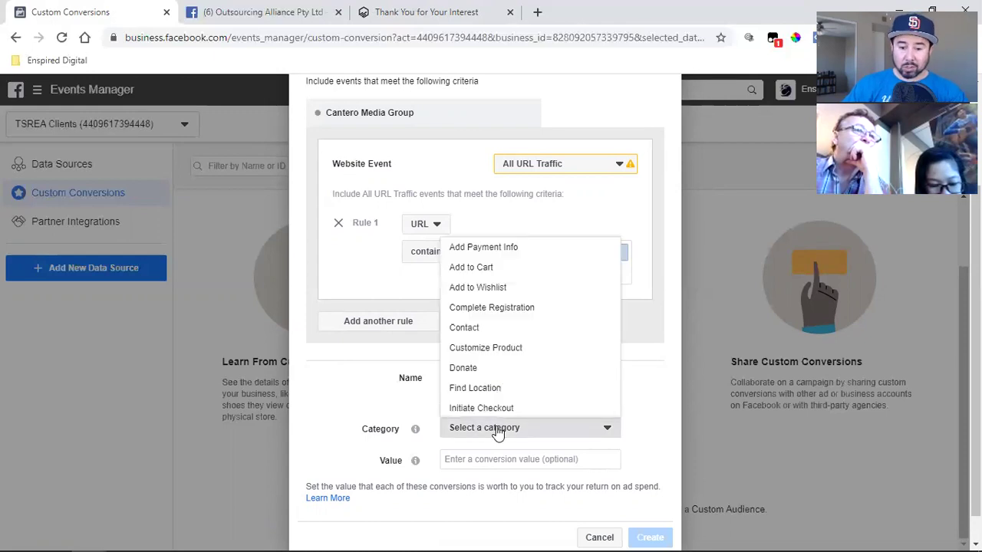
{"action": "scroll", "coordinate": [497, 351], "scroll_direction": "down", "scroll_amount": 1}
{"action": "scroll", "coordinate": [497, 351], "scroll_direction": "down", "scroll_amount": 1}
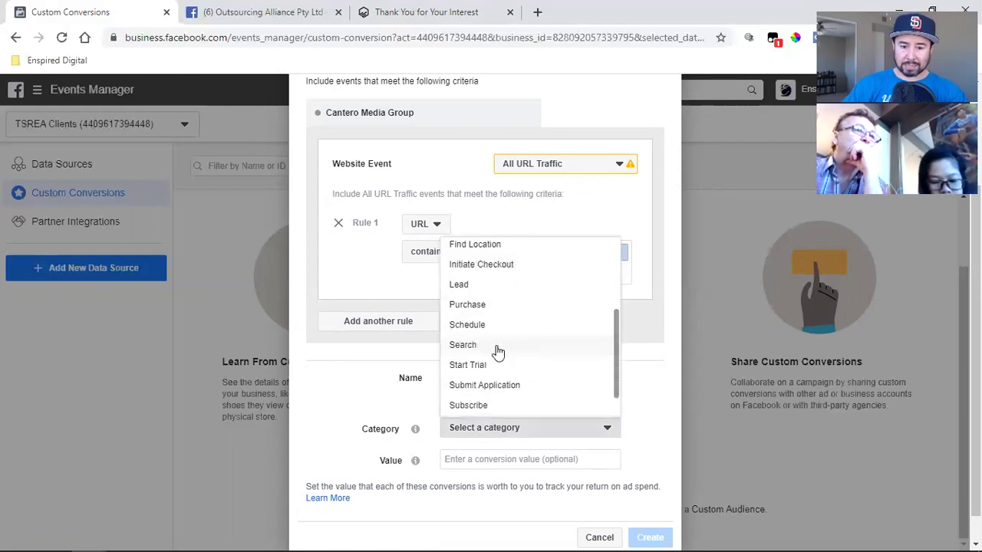
{"action": "left_click", "coordinate": [511, 289]}
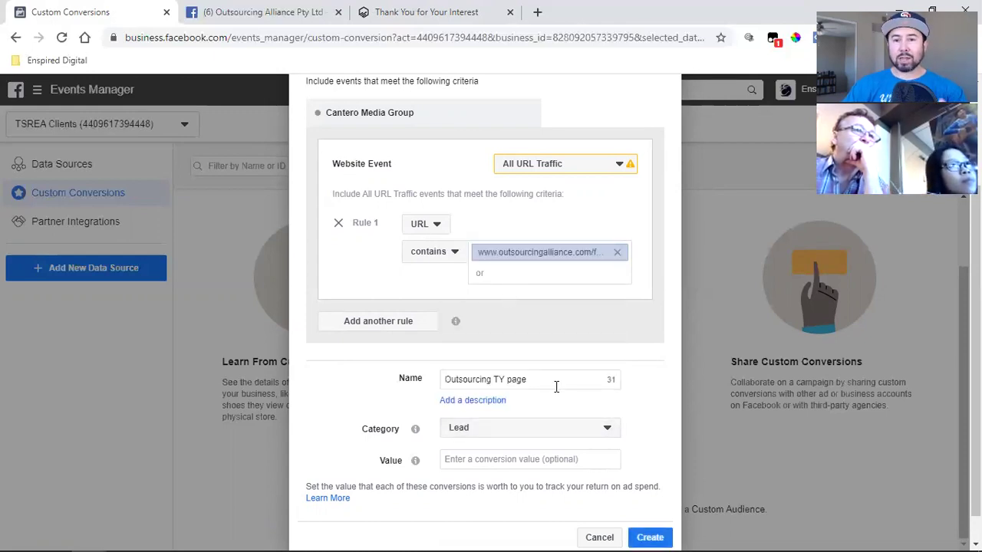
{"action": "scroll", "coordinate": [557, 386], "scroll_direction": "down", "scroll_amount": 1}
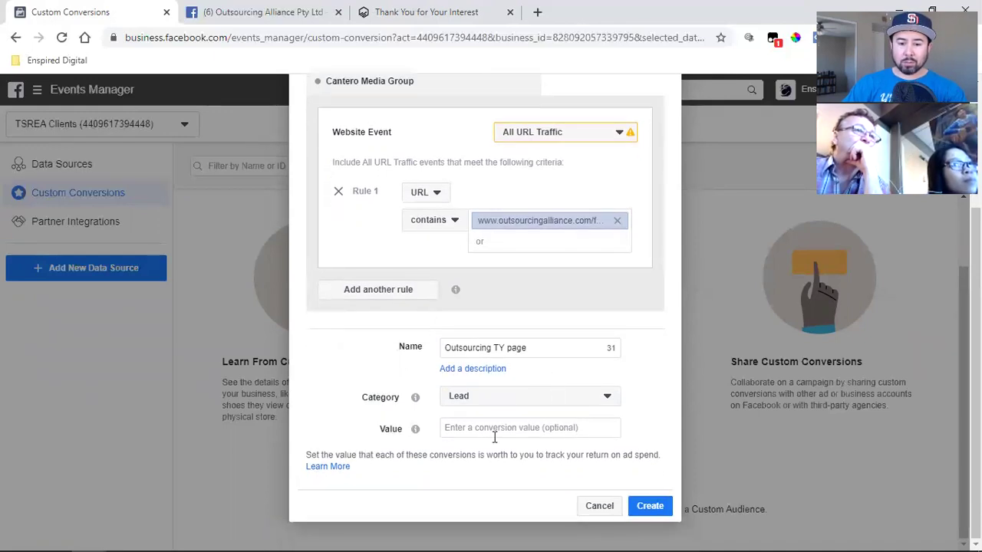
{"action": "left_click", "coordinate": [649, 506]}
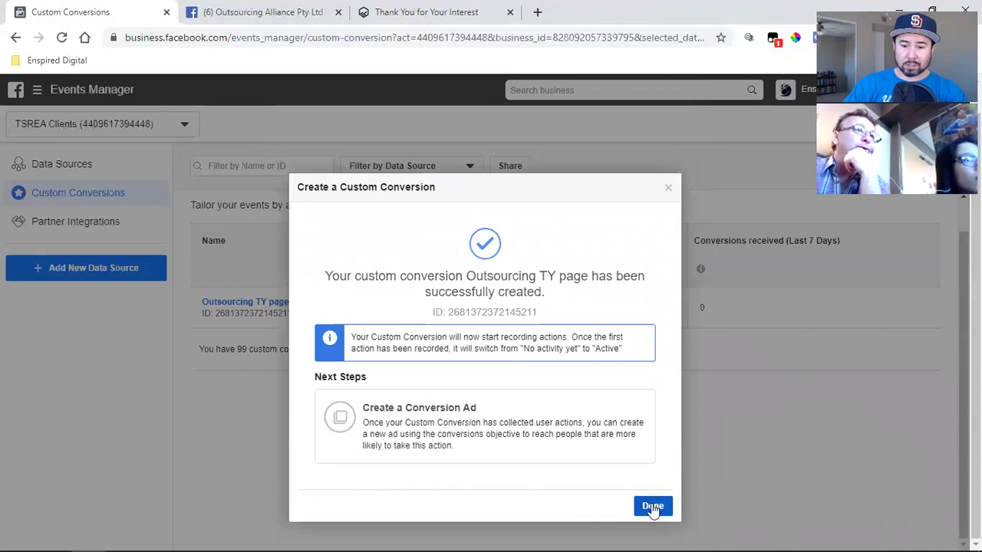
- Dismiss the success message and check the Outsourcing TY page conversion overview
{"action": "left_click", "coordinate": [260, 327]}
{"action": "left_click", "coordinate": [247, 324]}
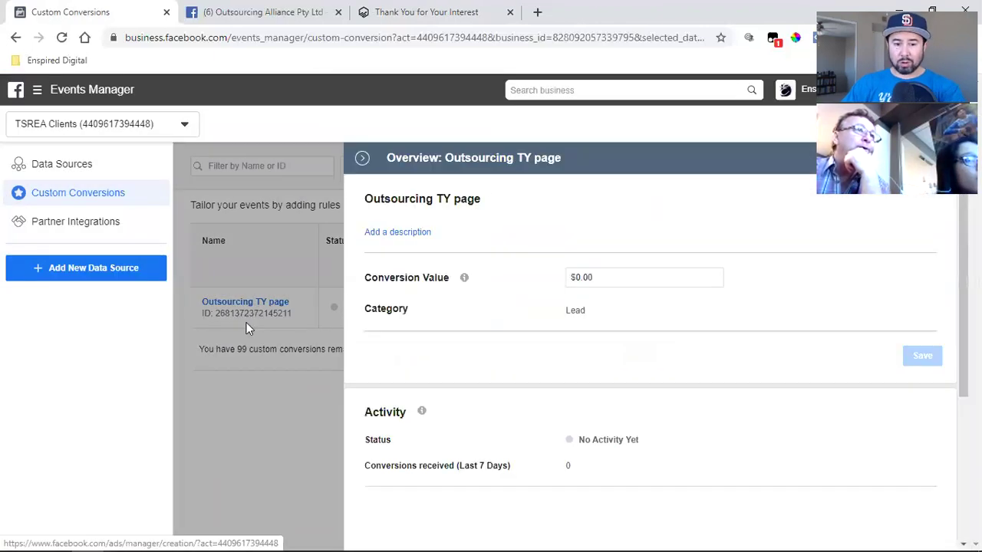
{"action": "left_click", "coordinate": [361, 158]}
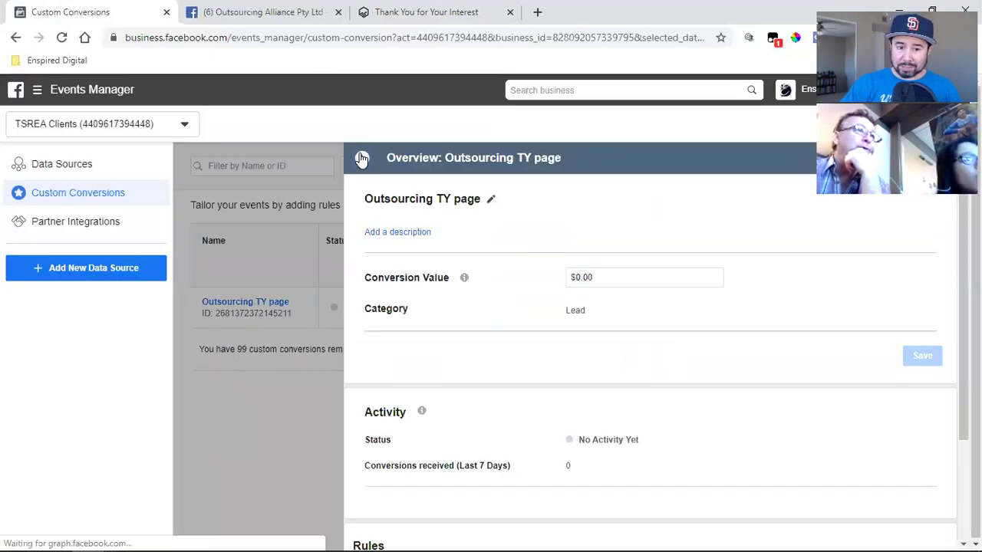
- Go to Ads Manager and begin creating a new ad campaign
{"action": "left_click", "coordinate": [38, 92]}
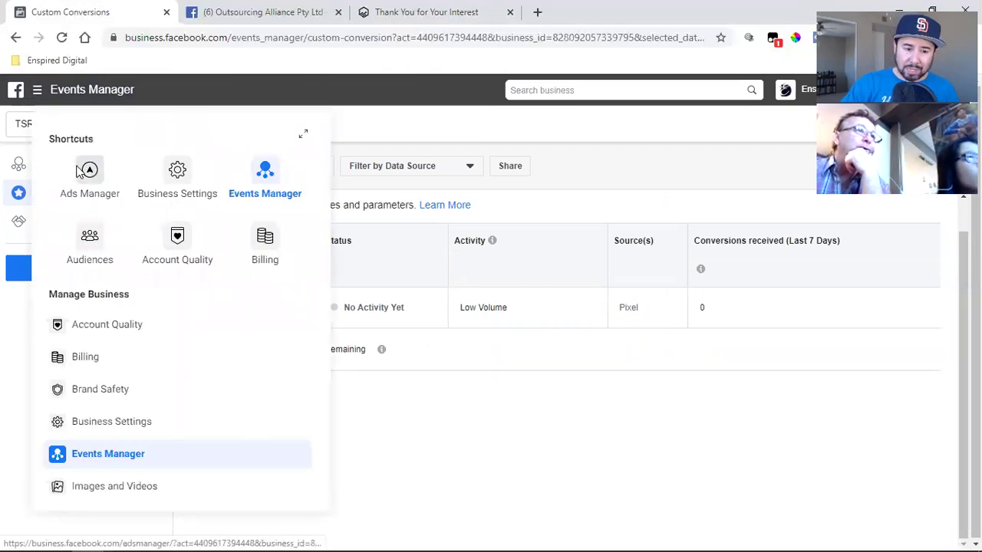
{"action": "left_click", "coordinate": [81, 168]}
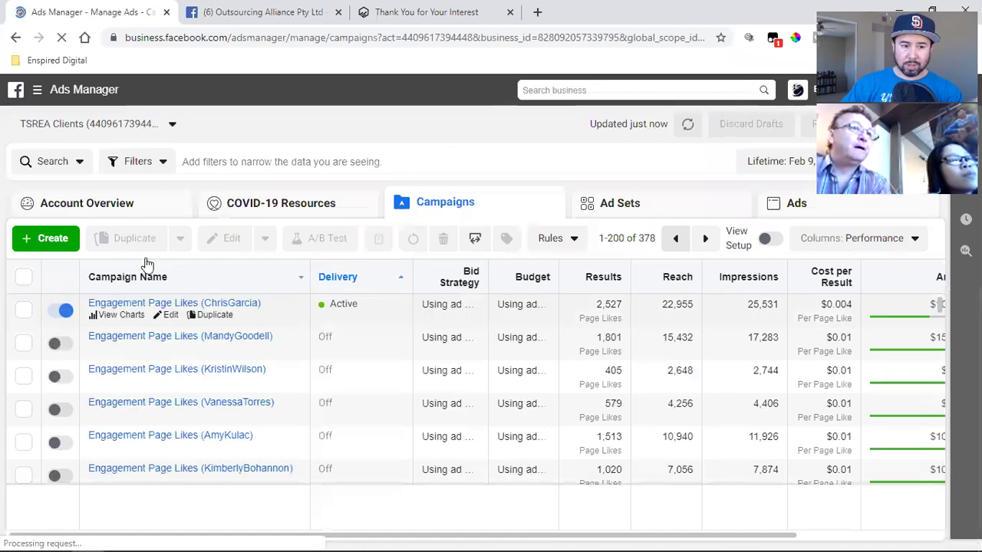
{"action": "left_click", "coordinate": [46, 242]}
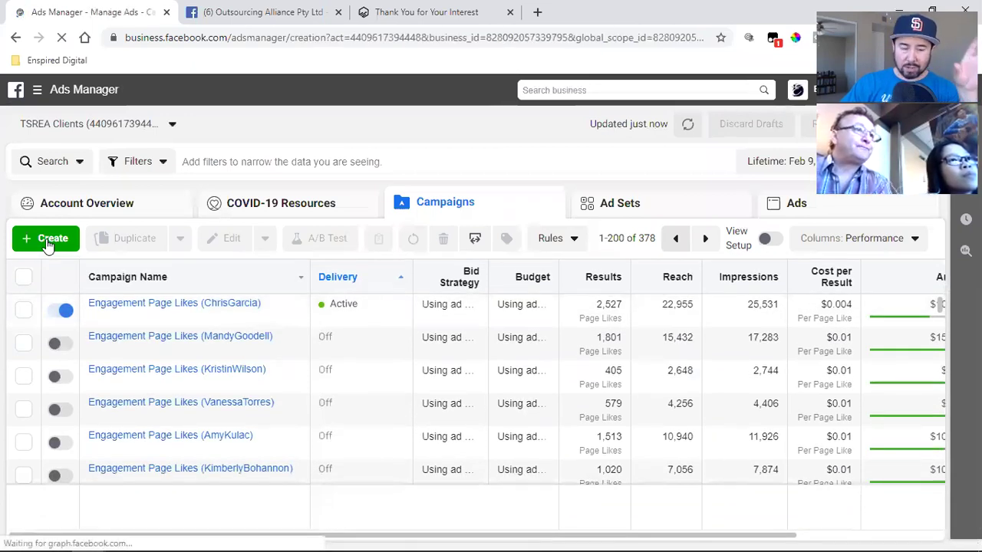